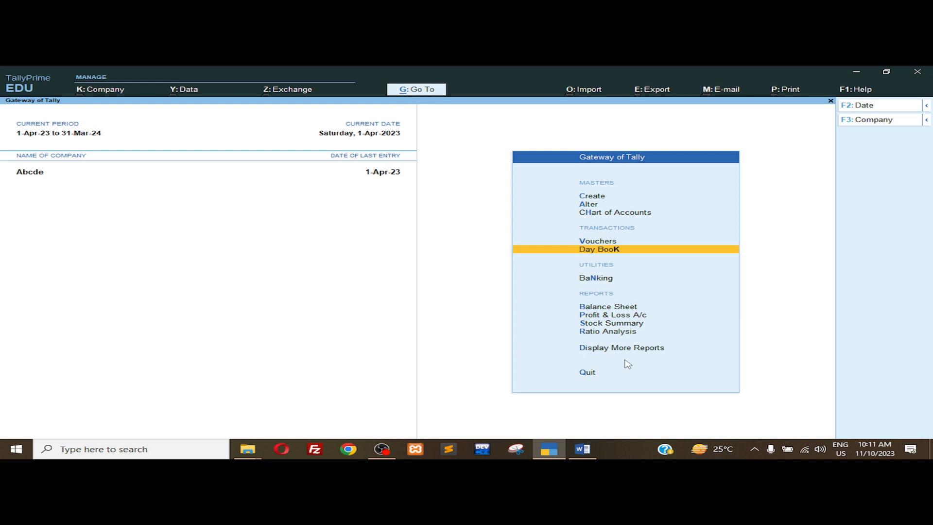
- Open voucher entry and show the inactive types in the list of voucher types
{"action": "key", "text": "Up"}
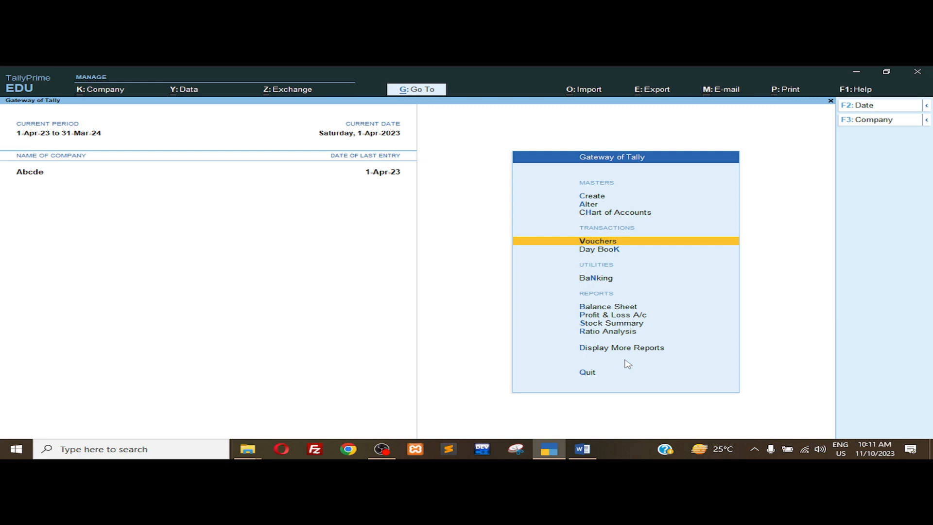
{"action": "key", "text": "Return"}
{"action": "key", "text": "F10"}
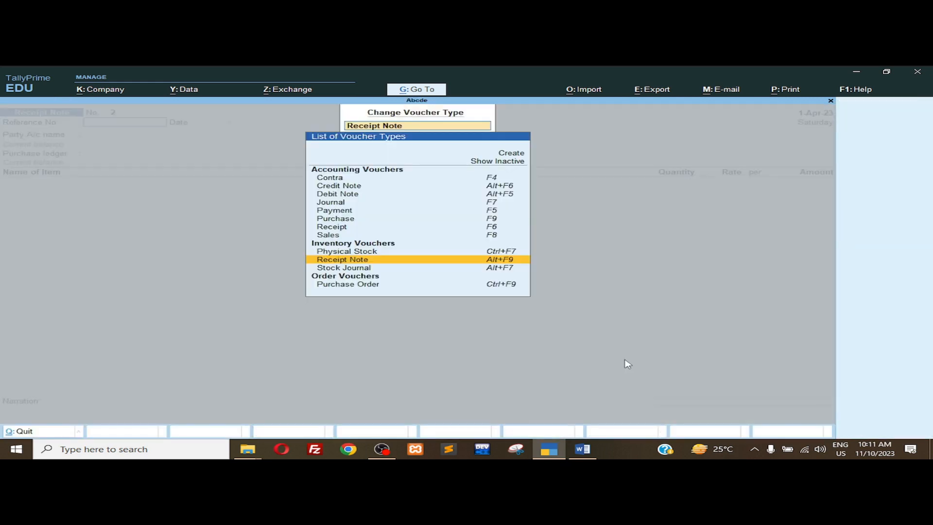
{"action": "key", "text": "Up"}
{"action": "key", "text": "Up"}
{"action": "key", "text": "Up"}
{"action": "key", "text": "Up"}
{"action": "key", "text": "Up"}
{"action": "key", "text": "Up"}
{"action": "key", "text": "Up"}
{"action": "key", "text": "Up"}
{"action": "key", "text": "Up"}
{"action": "key", "text": "Up"}
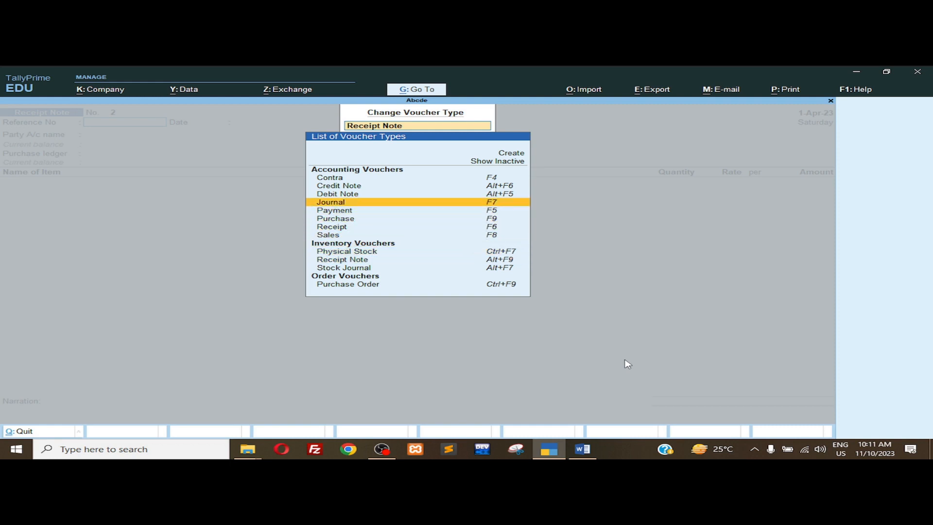
{"action": "key", "text": "Return"}
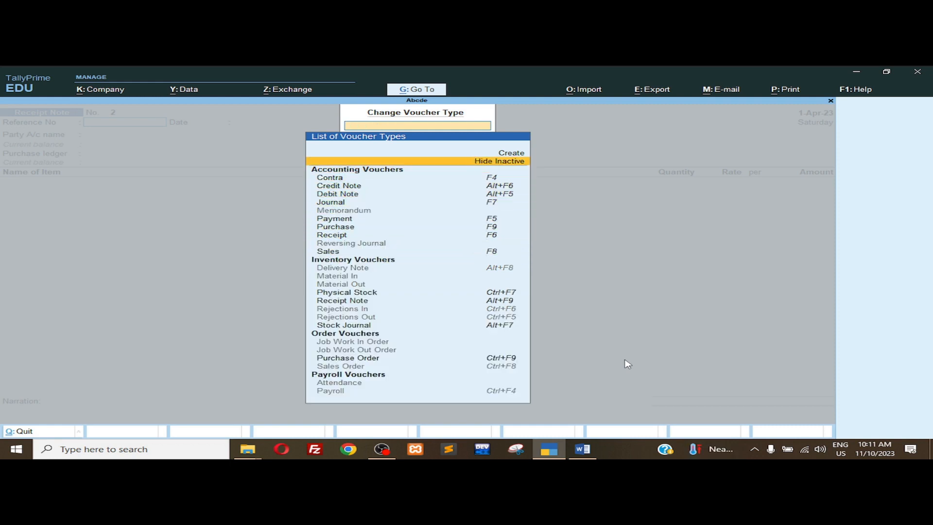
{"action": "key", "text": "Down"}
{"action": "key", "text": "Down"}
{"action": "key", "text": "Down"}
{"action": "key", "text": "Down"}
{"action": "key", "text": "Down"}
{"action": "key", "text": "Down"}
{"action": "key", "text": "Down"}
{"action": "key", "text": "Down"}
{"action": "key", "text": "Down"}
{"action": "key", "text": "Down"}
{"action": "key", "text": "Down"}
{"action": "key", "text": "Down"}
{"action": "key", "text": "Down"}
{"action": "key", "text": "Down"}
{"action": "key", "text": "Down"}
{"action": "key", "text": "Down"}
{"action": "key", "text": "Down"}
{"action": "key", "text": "Down"}
{"action": "key", "text": "Down"}
{"action": "key", "text": "Down"}
{"action": "key", "text": "Down"}
{"action": "key", "text": "Down"}
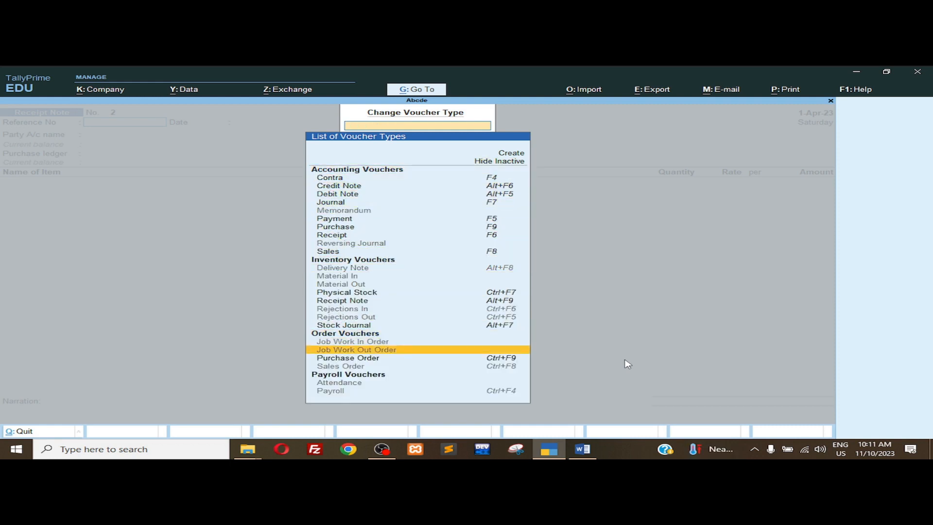
{"action": "type", "text": "Y"}
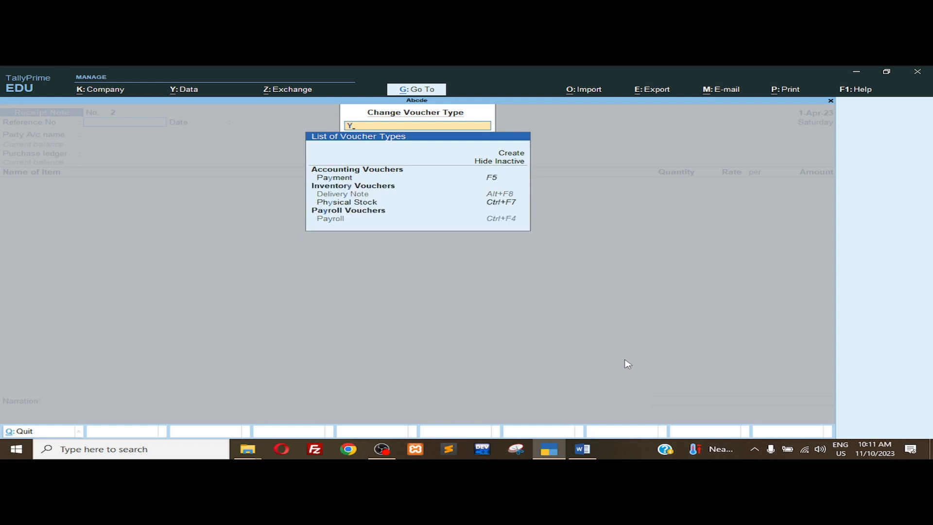
{"action": "key", "text": "BackSpace"}
{"action": "key", "text": "Up"}
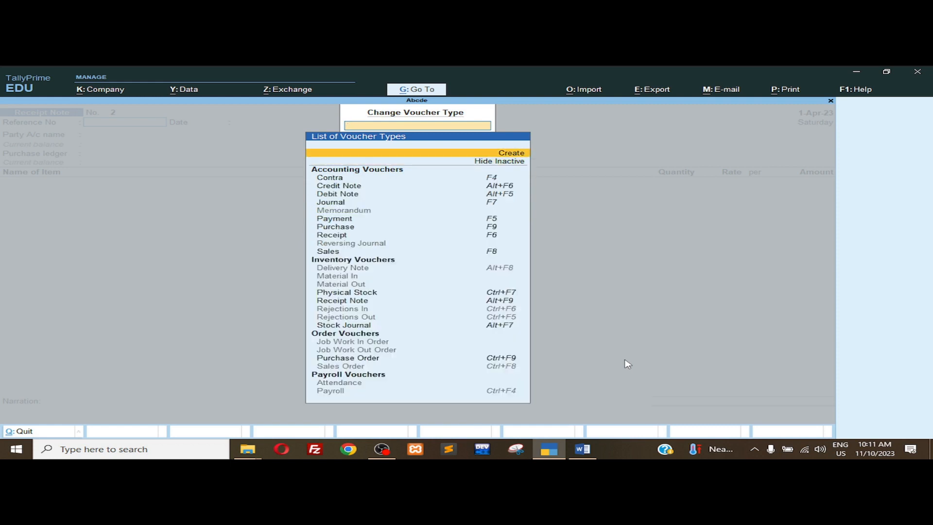
- Activate the inactive Sales Order voucher type and open it for entry
{"action": "key", "text": "Down"}
{"action": "key", "text": "Down"}
{"action": "key", "text": "Down"}
{"action": "key", "text": "Down"}
{"action": "key", "text": "Down"}
{"action": "key", "text": "Down"}
{"action": "key", "text": "Down"}
{"action": "key", "text": "Down"}
{"action": "key", "text": "Down"}
{"action": "key", "text": "Down"}
{"action": "key", "text": "Down"}
{"action": "key", "text": "Down"}
{"action": "key", "text": "Down"}
{"action": "key", "text": "Down"}
{"action": "key", "text": "Down"}
{"action": "key", "text": "Down"}
{"action": "key", "text": "Down"}
{"action": "key", "text": "Down"}
{"action": "key", "text": "Down"}
{"action": "key", "text": "Down"}
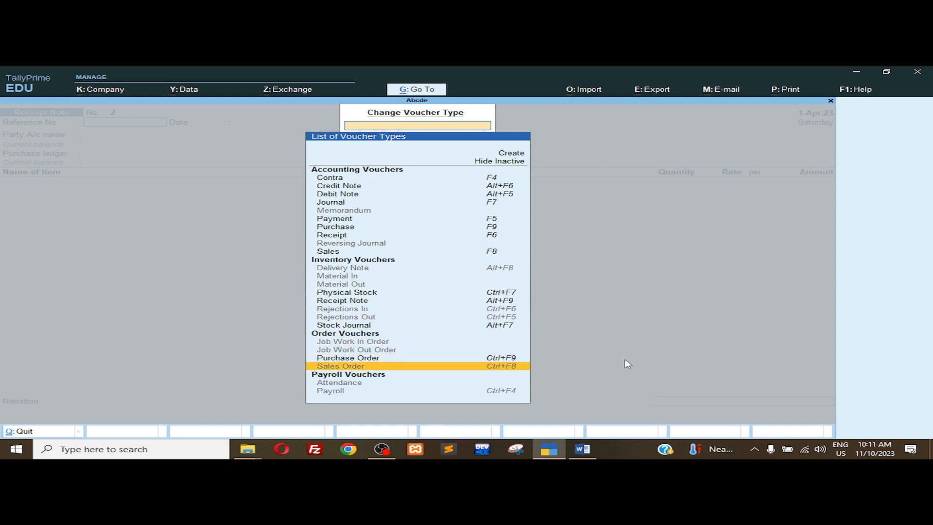
{"action": "key", "text": "Return"}
{"action": "key", "text": "y"}
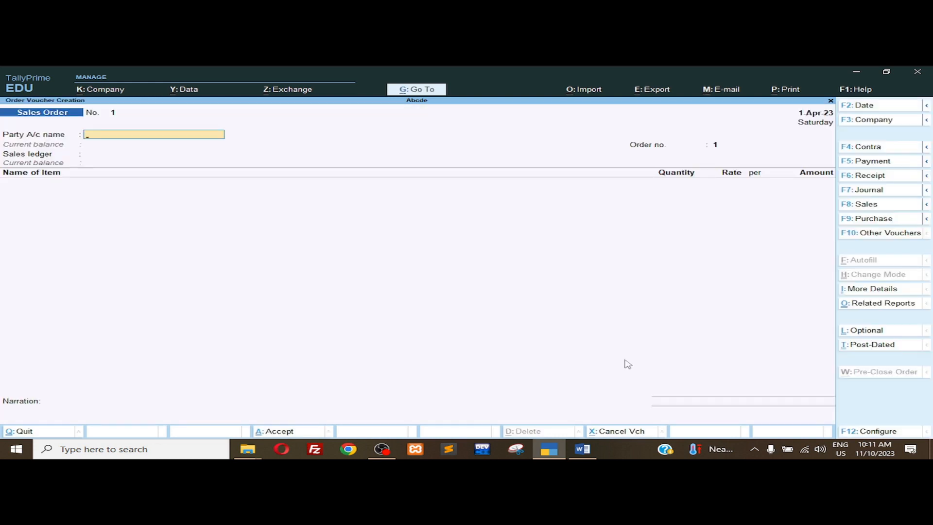
- Show the inactive voucher types again, then activate the Delivery Note voucher type and open it
{"action": "key", "text": "F10"}
{"action": "key", "text": "Up"}
{"action": "key", "text": "Up"}
{"action": "key", "text": "Up"}
{"action": "key", "text": "Up"}
{"action": "key", "text": "Up"}
{"action": "key", "text": "Up"}
{"action": "key", "text": "Up"}
{"action": "key", "text": "Up"}
{"action": "key", "text": "Up"}
{"action": "key", "text": "Up"}
{"action": "key", "text": "Up"}
{"action": "key", "text": "Up"}
{"action": "key", "text": "Up"}
{"action": "key", "text": "Down"}
{"action": "key", "text": "Return"}
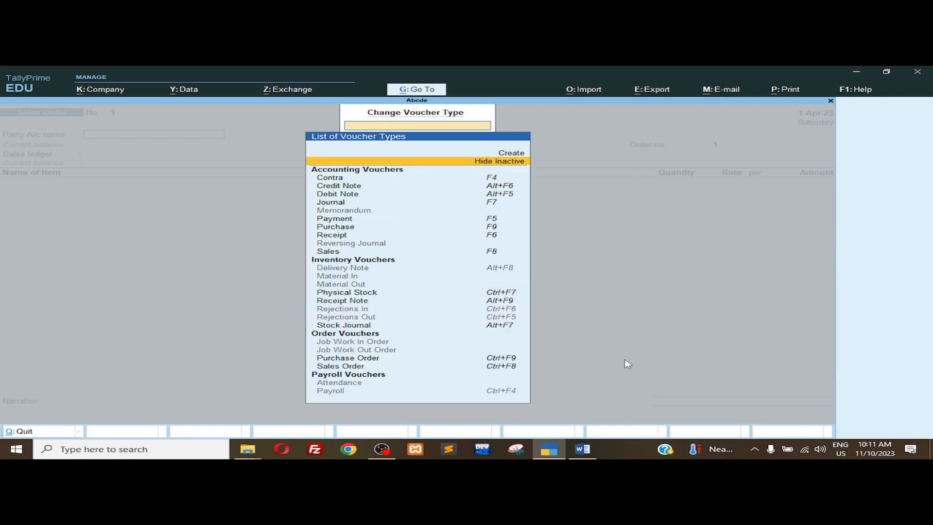
{"action": "key", "text": "Down"}
{"action": "key", "text": "Down"}
{"action": "key", "text": "Down"}
{"action": "key", "text": "Down"}
{"action": "key", "text": "Down"}
{"action": "key", "text": "Down"}
{"action": "key", "text": "Down"}
{"action": "key", "text": "Down"}
{"action": "key", "text": "Down"}
{"action": "key", "text": "Down"}
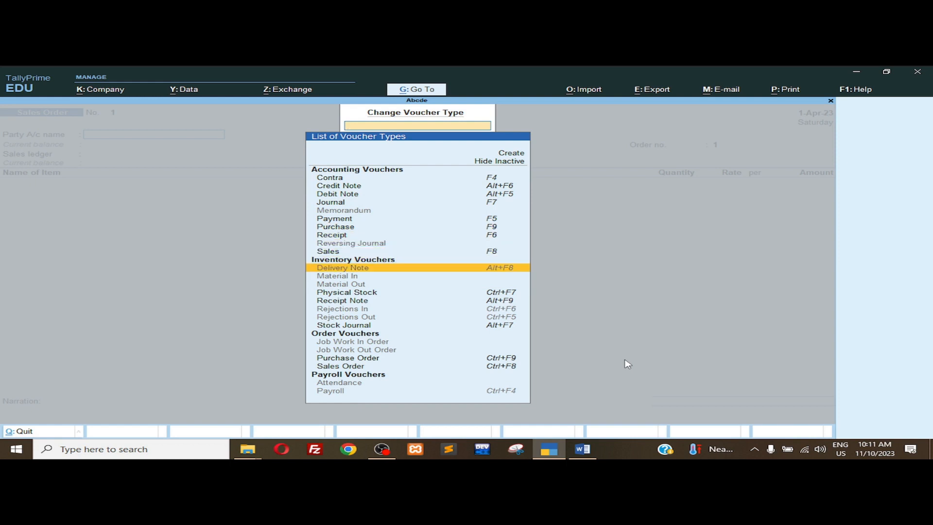
{"action": "key", "text": "Return"}
{"action": "key", "text": "y"}
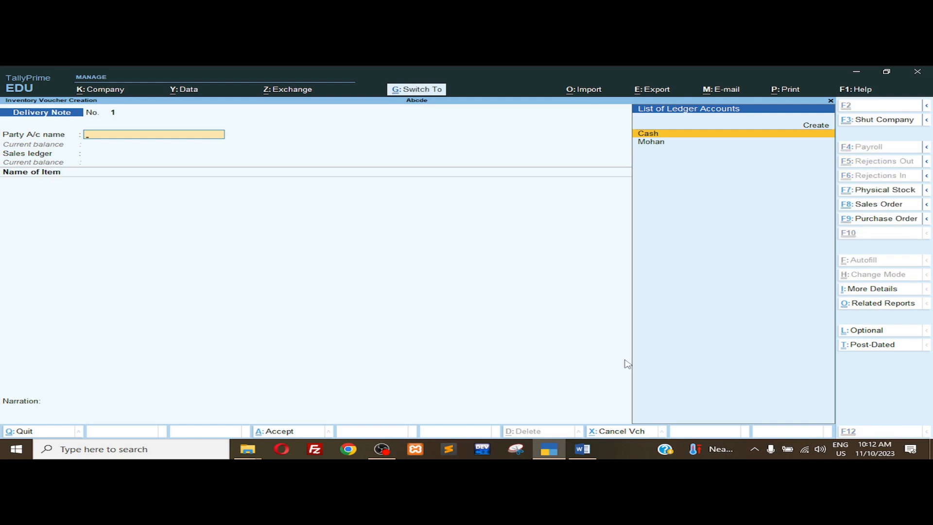
- Return to the sales order and create its party ledger with the customer's name under Sundry Debtors
{"action": "key", "text": "alt+F5"}
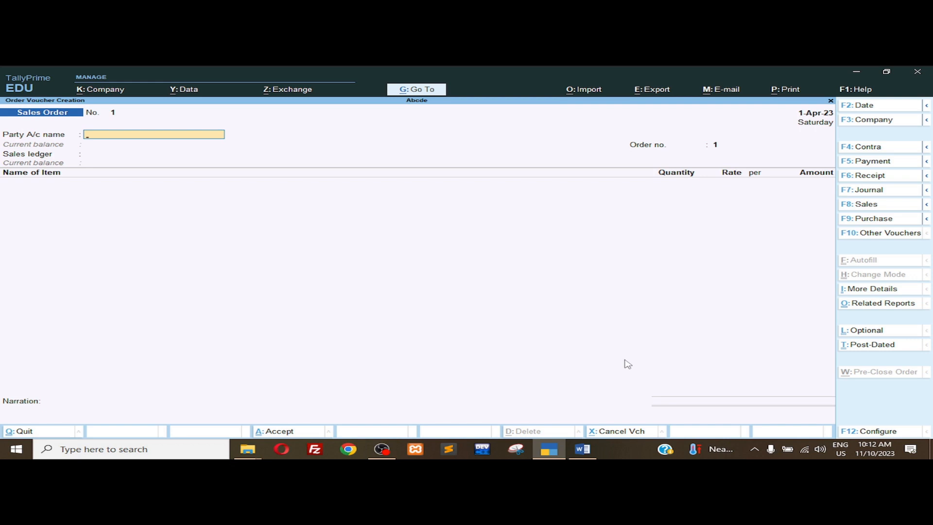
{"action": "key", "text": "alt+c"}
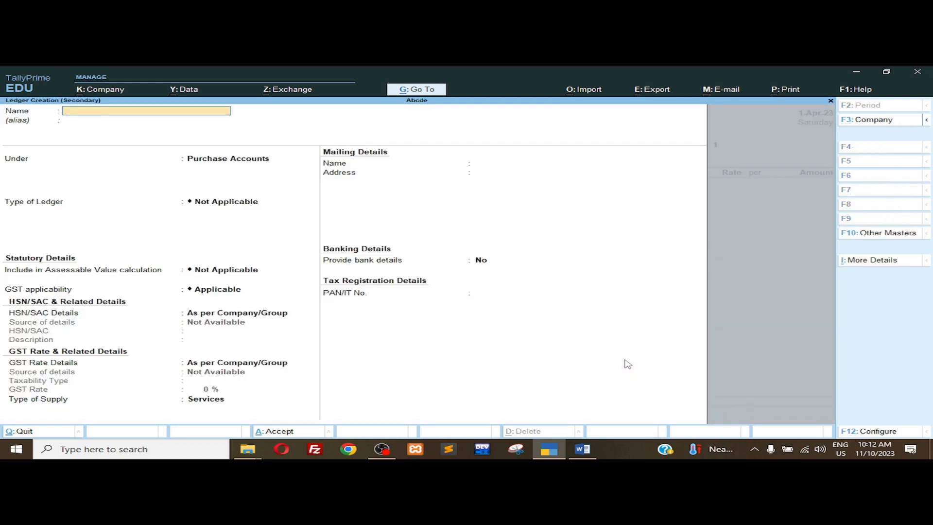
{"action": "type", "text": "Sohan"}
{"action": "key", "text": "Return"}
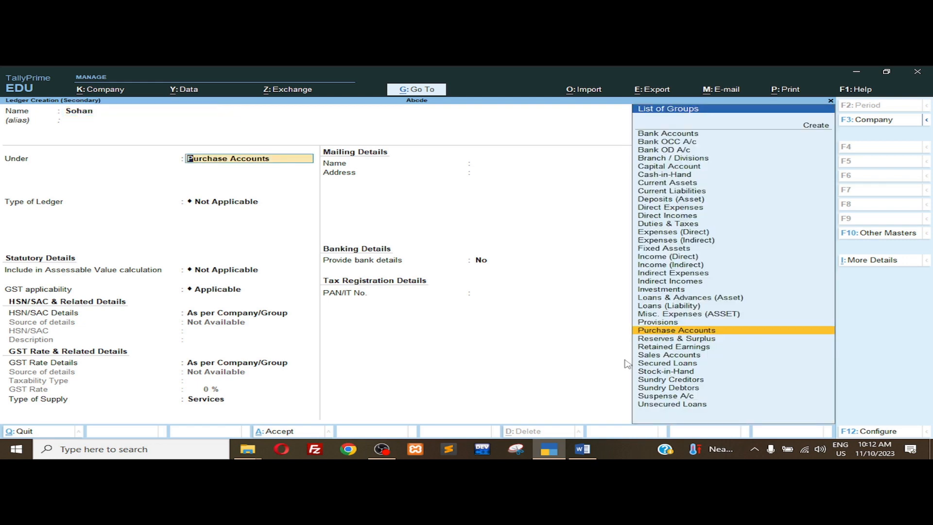
{"action": "type", "text": "S"}
{"action": "key", "text": "Up"}
{"action": "key", "text": "Up"}
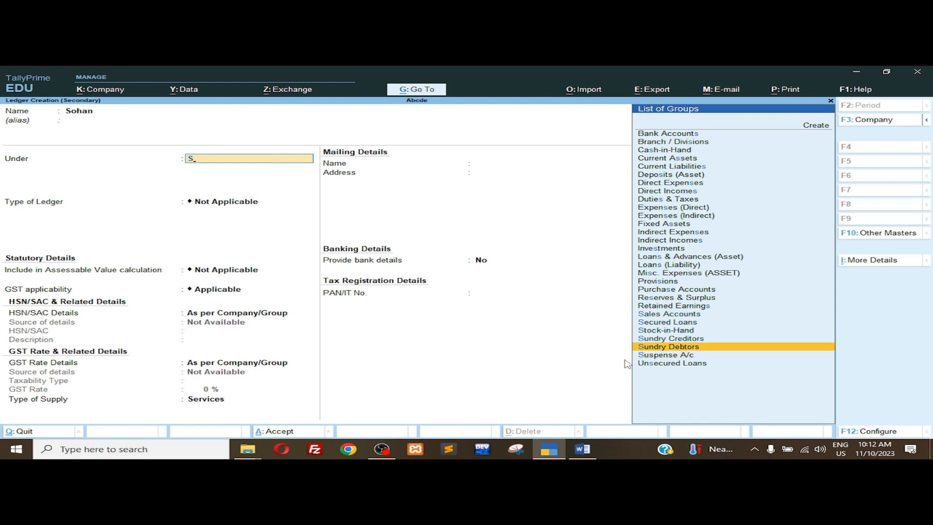
{"action": "key", "text": "Return"}
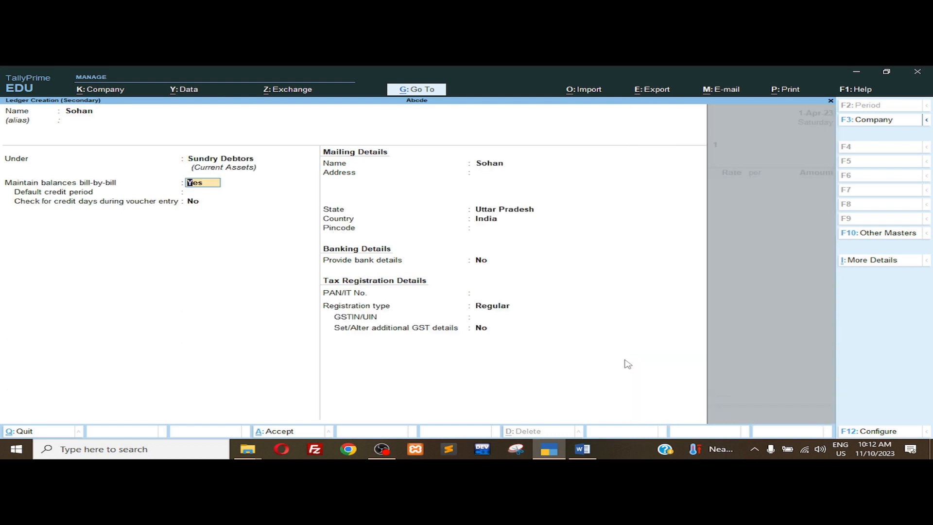
{"action": "key", "text": "ctrl"}
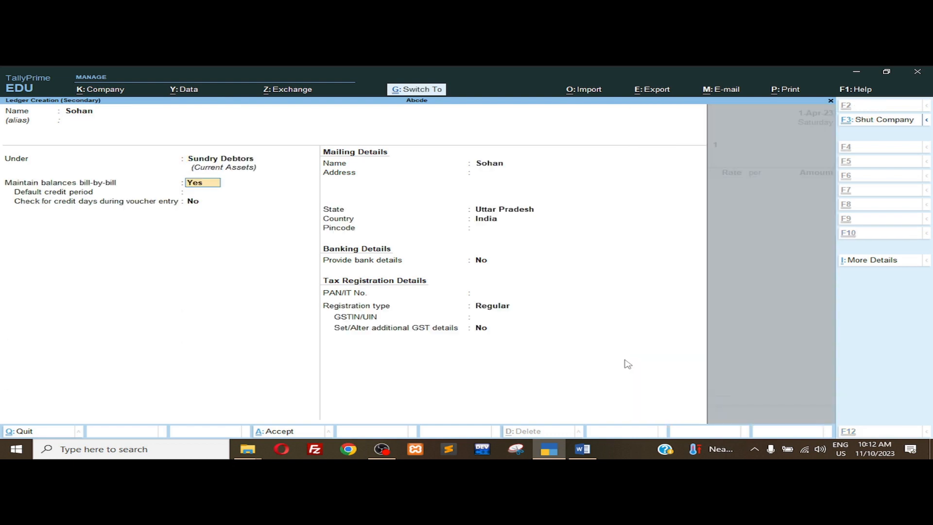
{"action": "key", "text": "ctrl+a"}
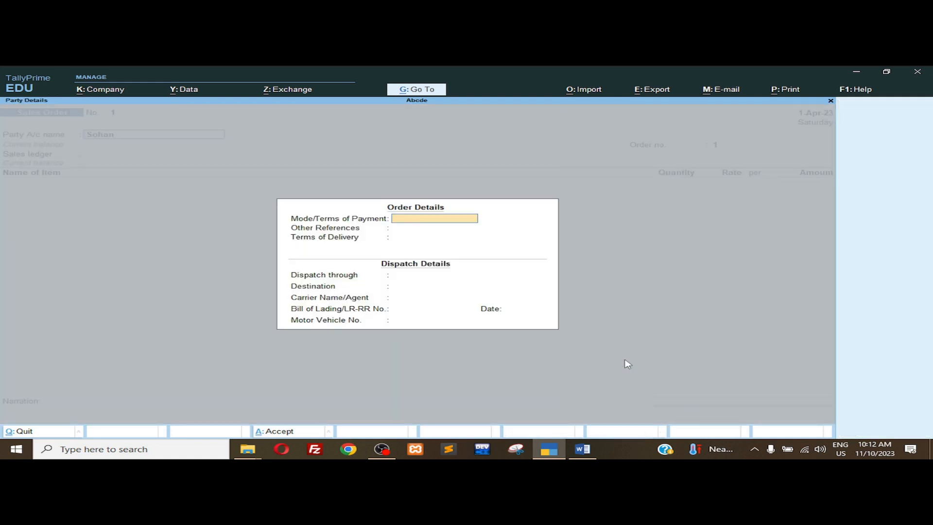
- Accept the blank order and dispatch details and enter the order number for the sales order
{"action": "key", "text": "ctrl+a"}
{"action": "key", "text": "ctrl+a"}
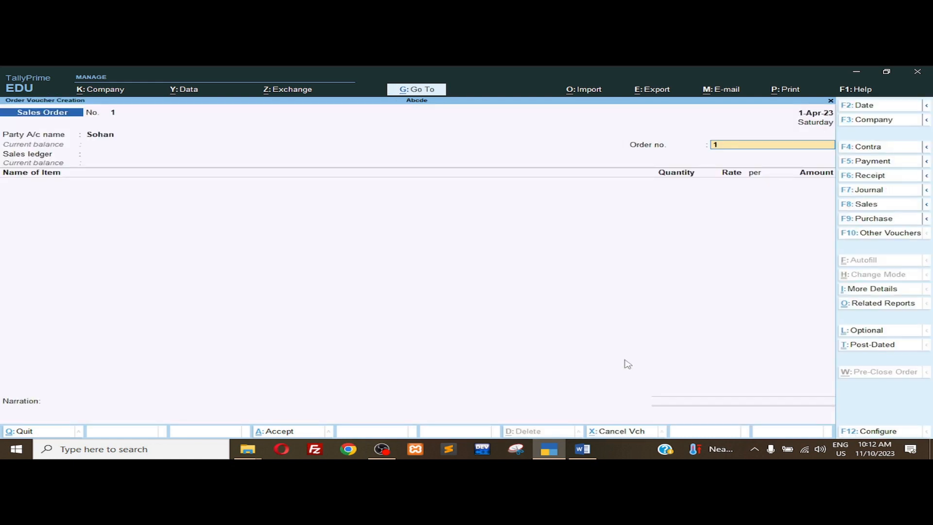
{"action": "type", "text": "ord/0"}
{"action": "key", "text": "Return"}
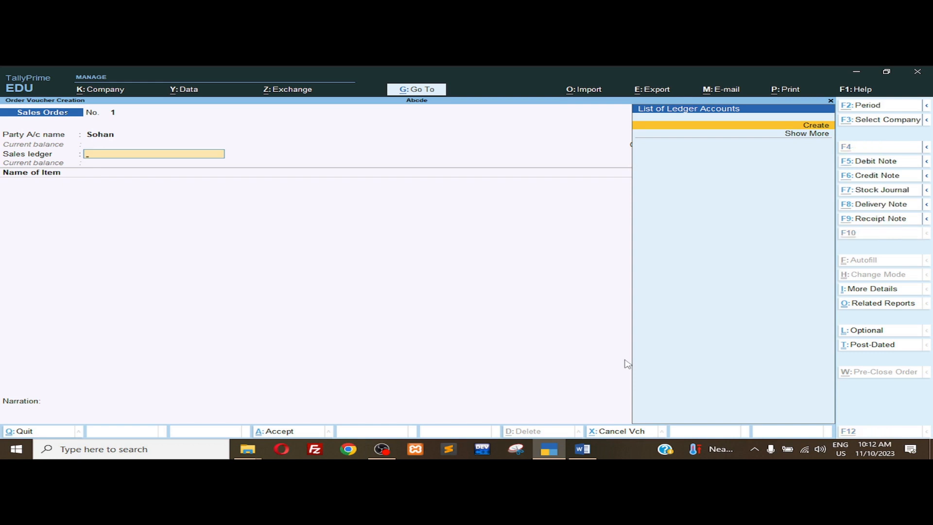
- Create a ledger named Sales under Sales Accounts as the order's sales ledger
{"action": "key", "text": "alt+c"}
{"action": "type", "text": "Sal"}
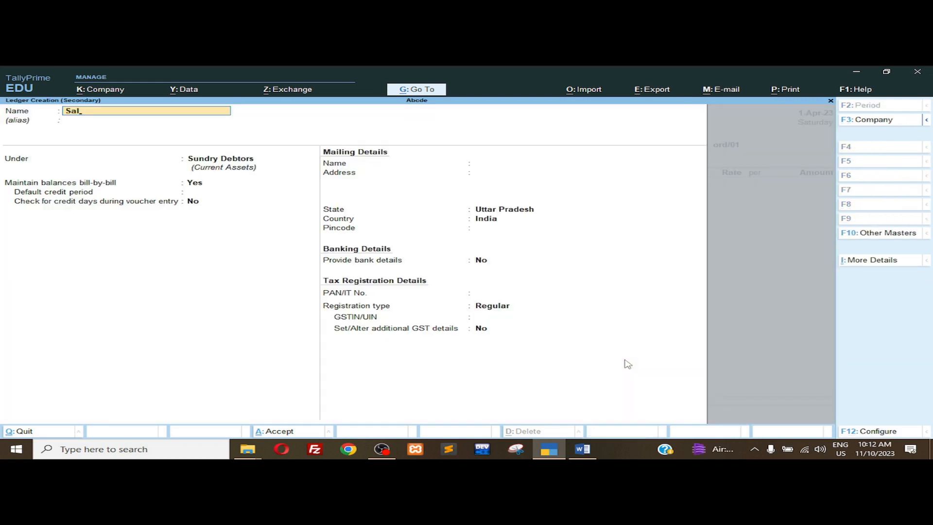
{"action": "key", "text": "Return"}
{"action": "type", "text": "S"}
{"action": "key", "text": "Up"}
{"action": "key", "text": "Up"}
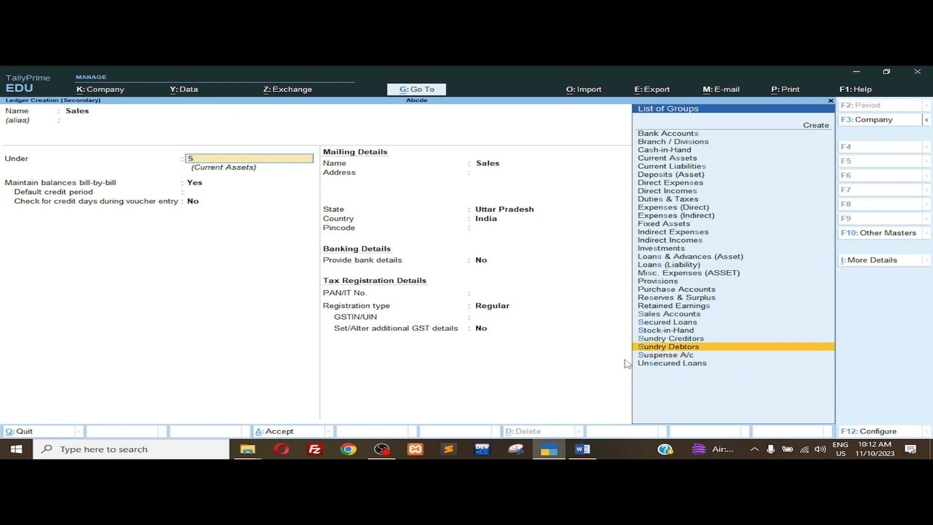
{"action": "key", "text": "Up"}
{"action": "key", "text": "Up"}
{"action": "key", "text": "Up"}
{"action": "key", "text": "Up"}
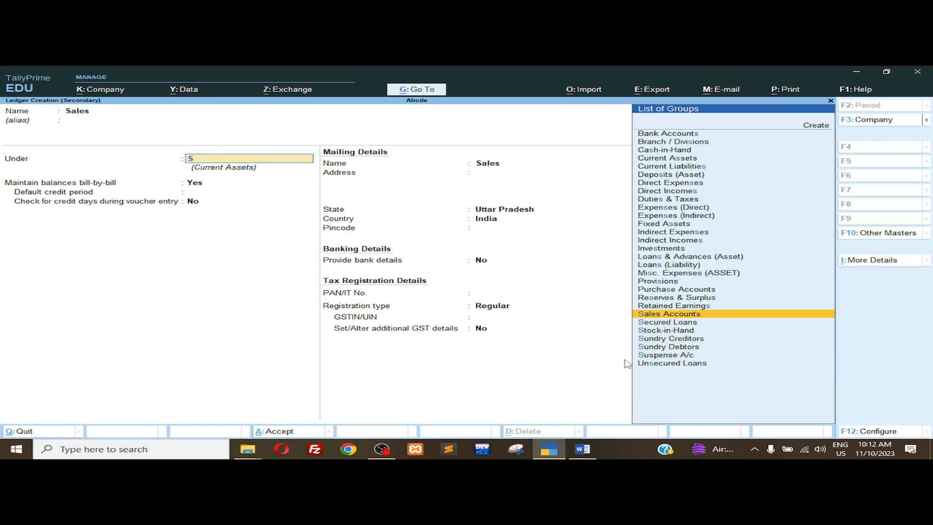
{"action": "key", "text": "Return"}
{"action": "key", "text": "ctrl+a"}
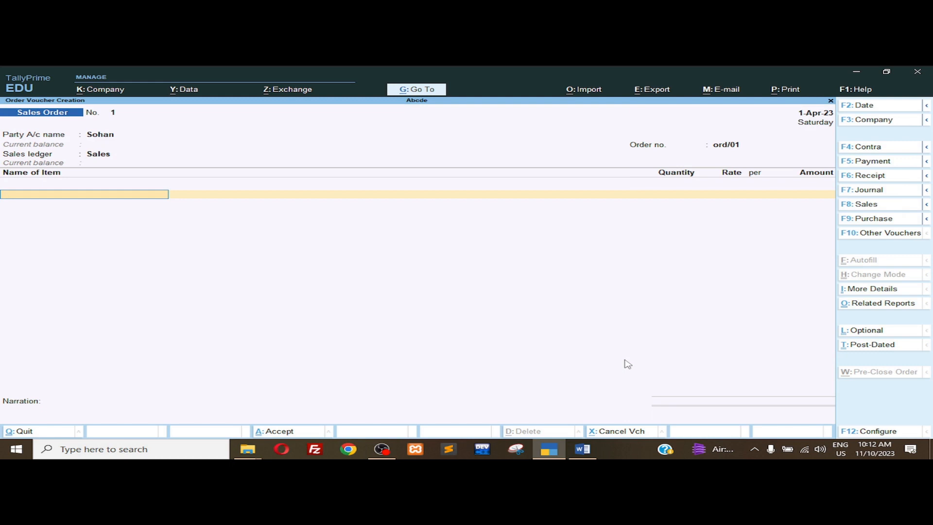
- Add the stock item H.P Mouse to the sales order with 100 pcs at a rate of 250 per piece
{"action": "key", "text": "Down"}
{"action": "key", "text": "Down"}
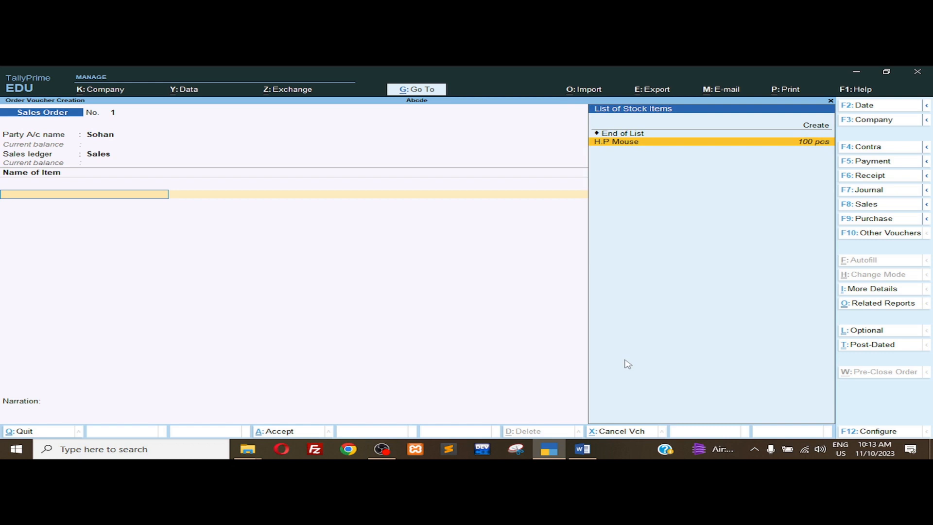
{"action": "key", "text": "Return"}
{"action": "key", "text": "Return"}
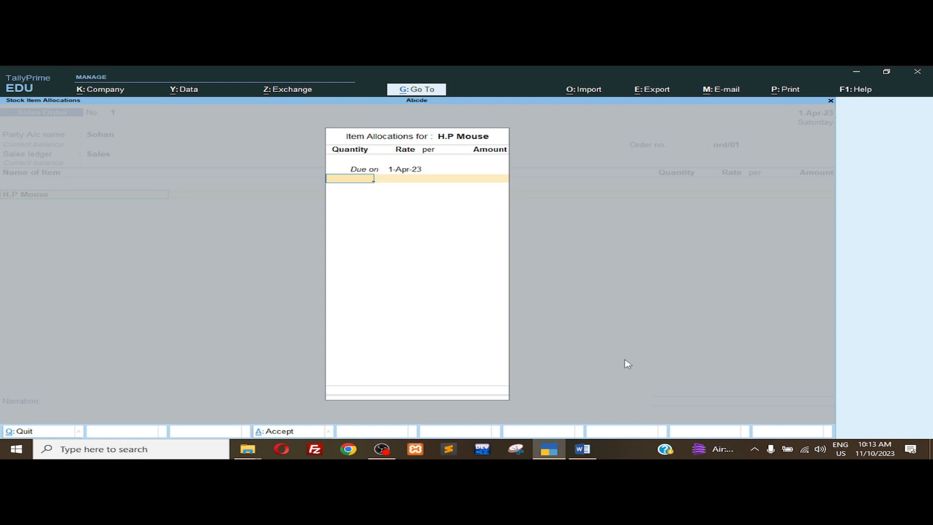
{"action": "type", "text": "00"}
{"action": "key", "text": "Return"}
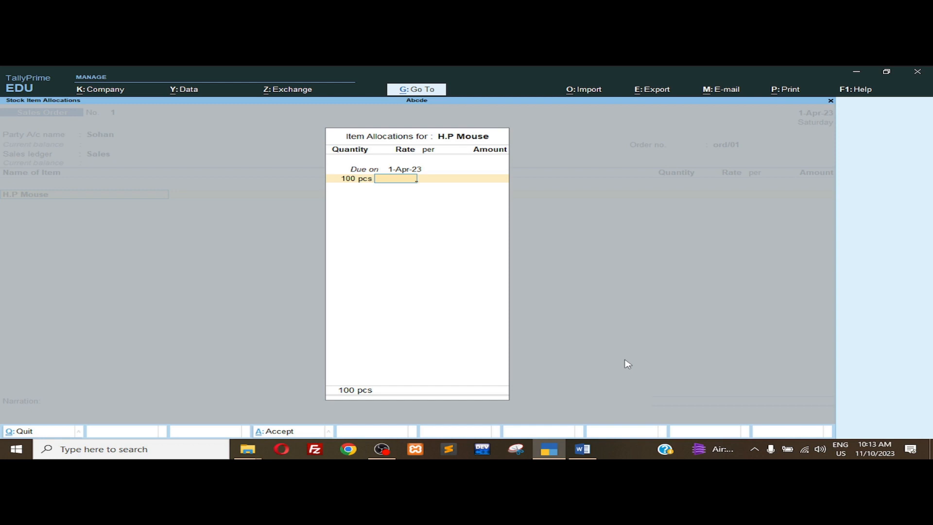
{"action": "type", "text": "250"}
{"action": "key", "text": "Return"}
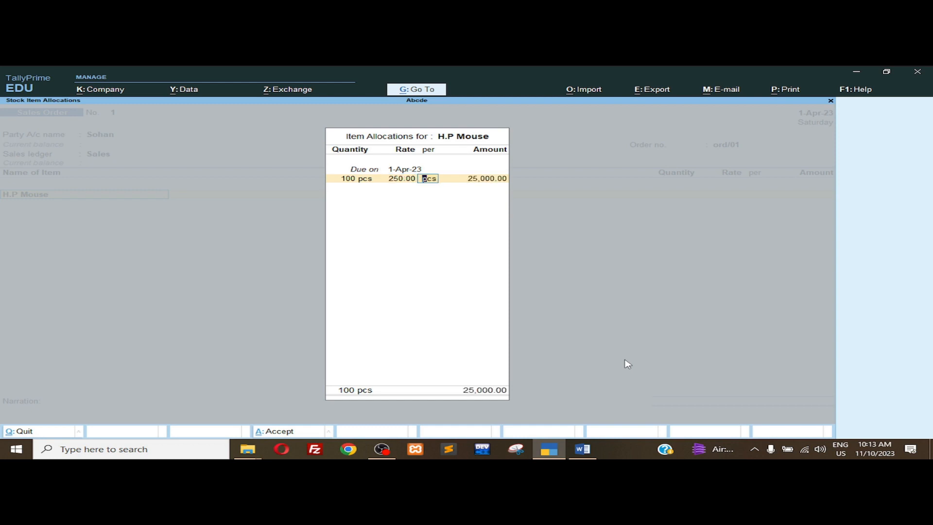
{"action": "key", "text": "Return"}
{"action": "key", "text": "Return"}
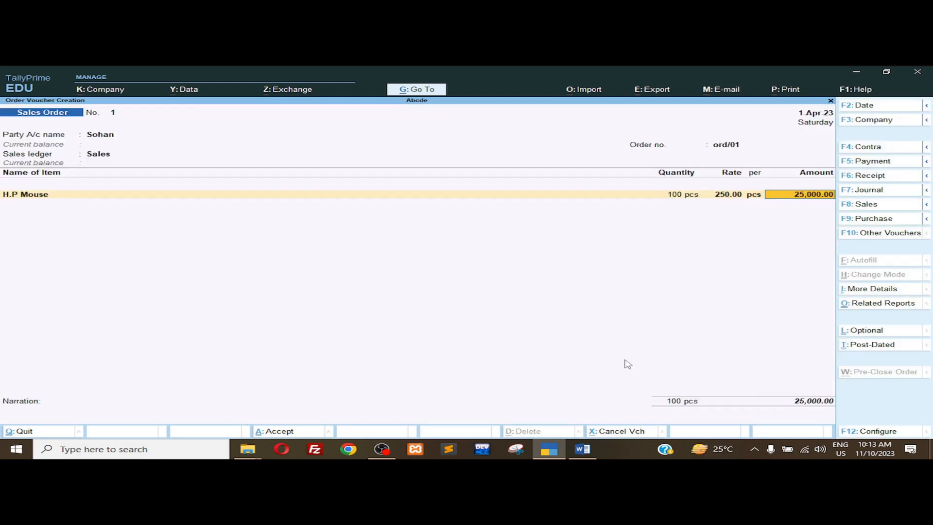
- End the item list, leave the narration empty and save the sales order
{"action": "key", "text": "Return"}
{"action": "key", "text": "Return"}
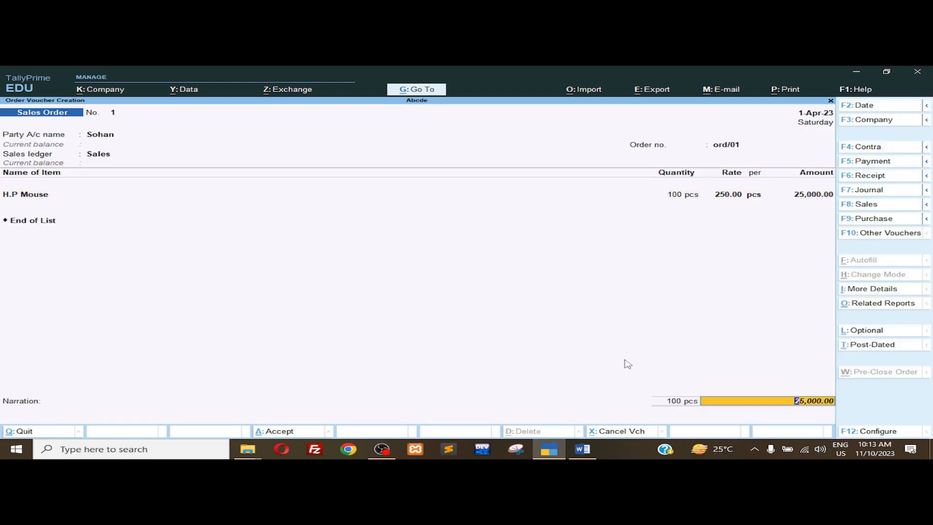
{"action": "key", "text": "Return"}
{"action": "key", "text": "Return"}
{"action": "key", "text": "Return"}
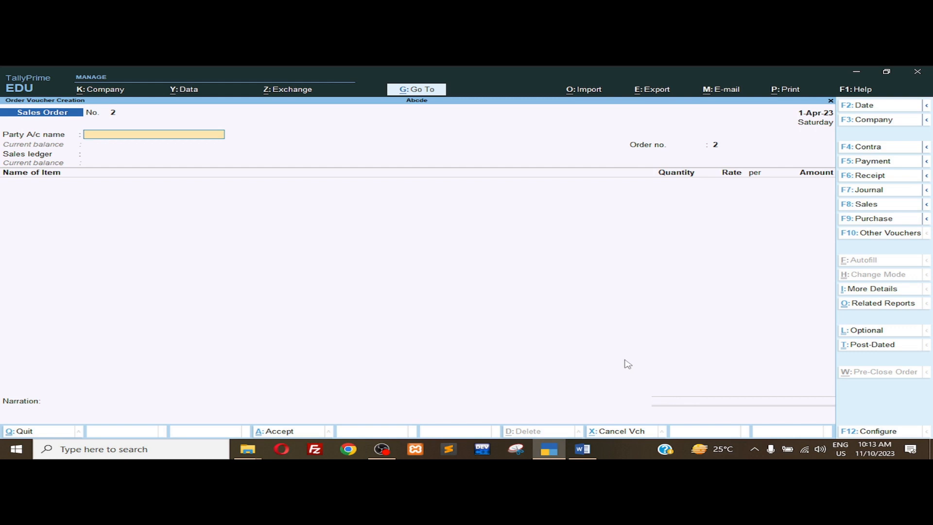
- Open a new Delivery Note voucher and choose the sales order's customer as its party account
{"action": "key", "text": "ctrl"}
{"action": "key", "text": "ctrl+F8"}
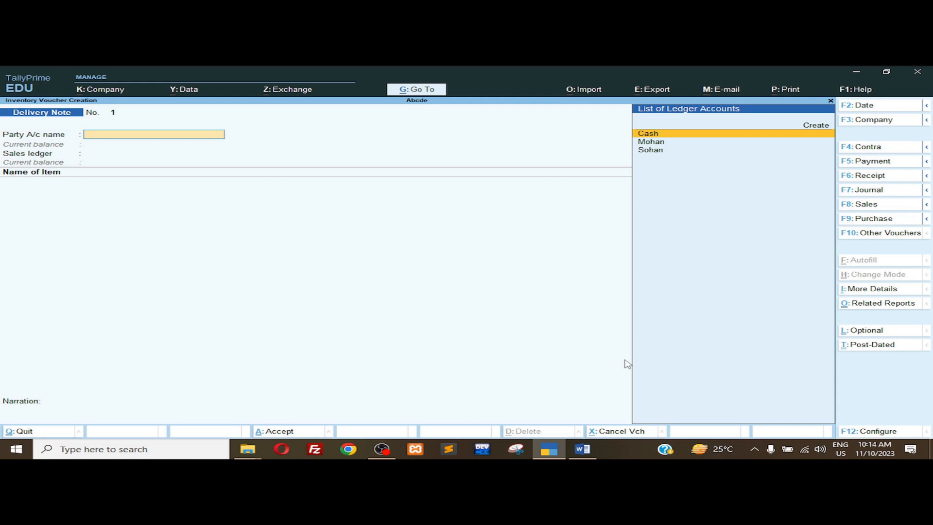
{"action": "key", "text": "Down"}
{"action": "key", "text": "Down"}
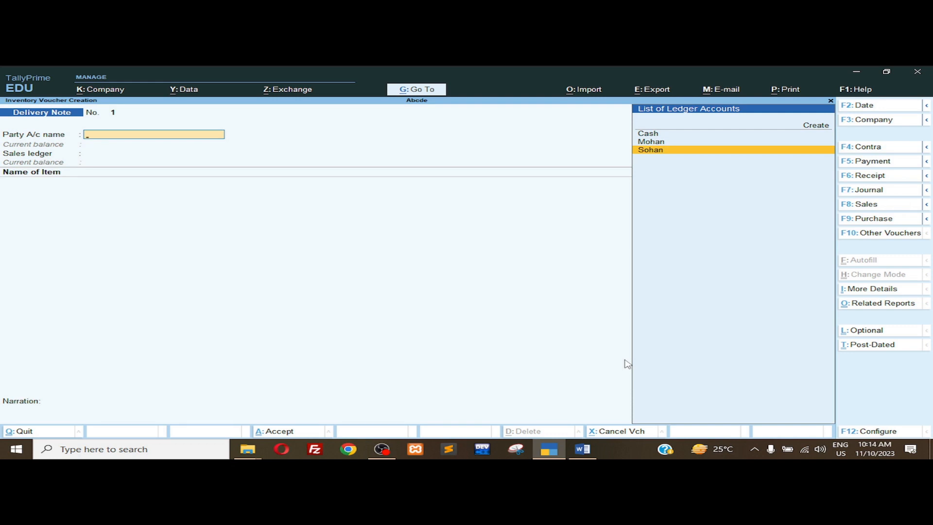
{"action": "key", "text": "Return"}
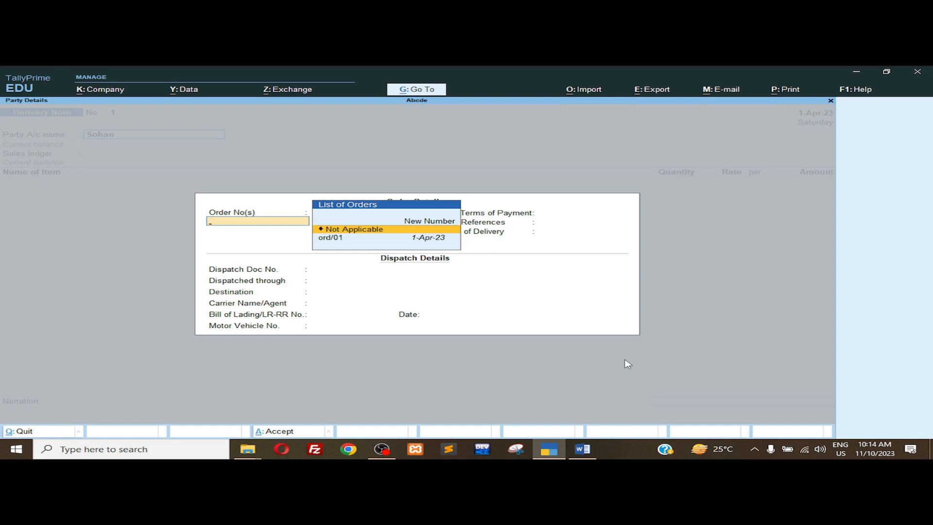
- Link the delivery note to the customer's existing sales order with blank dispatch details, keeping the default party details and Sales ledger
{"action": "key", "text": "Down"}
{"action": "key", "text": "Return"}
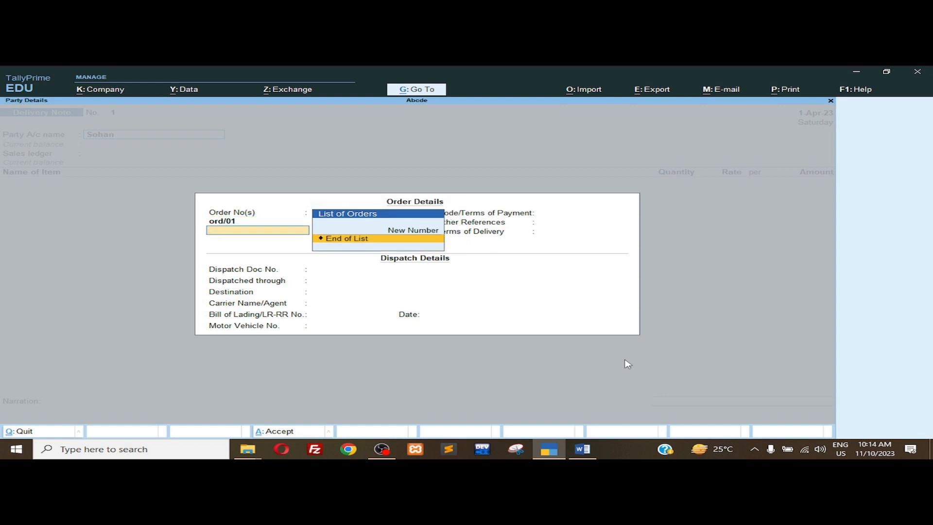
{"action": "key", "text": "Return"}
{"action": "key", "text": "Return"}
{"action": "key", "text": "Return"}
{"action": "key", "text": "Return"}
{"action": "key", "text": "Return"}
{"action": "key", "text": "Return"}
{"action": "key", "text": "Return"}
{"action": "key", "text": "Return"}
{"action": "key", "text": "Return"}
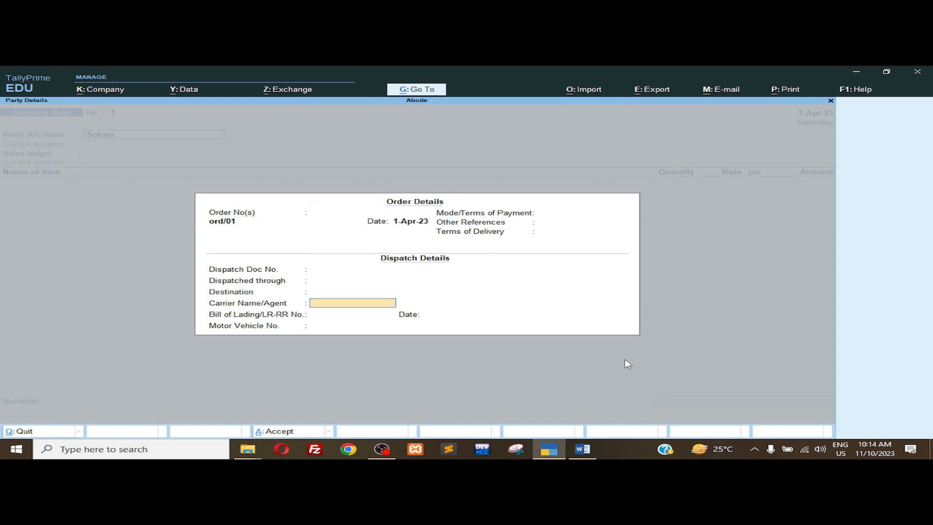
{"action": "key", "text": "Return"}
{"action": "key", "text": "Return"}
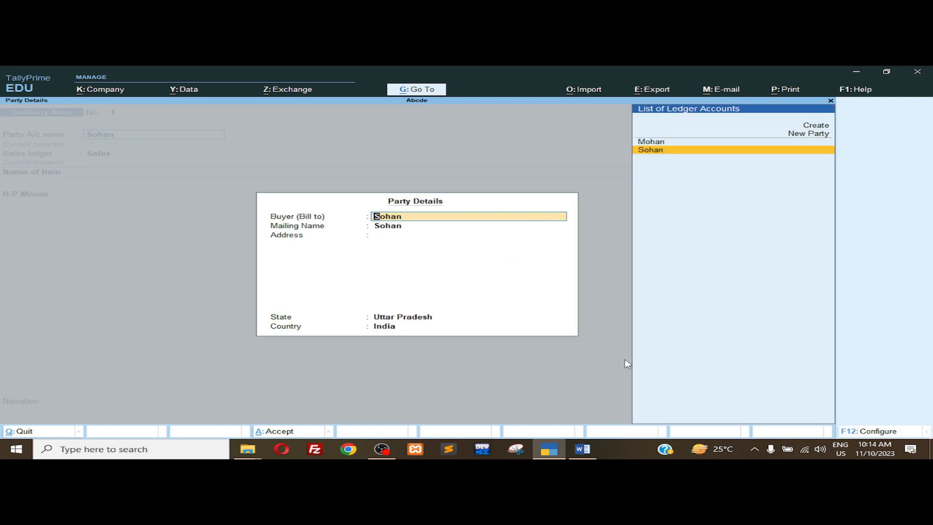
{"action": "key", "text": "ctrl+a"}
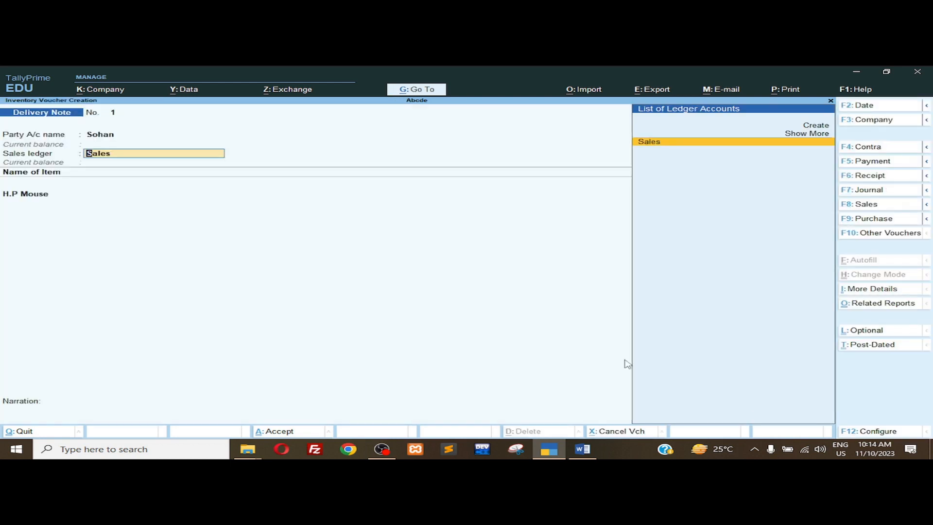
{"action": "key", "text": "Return"}
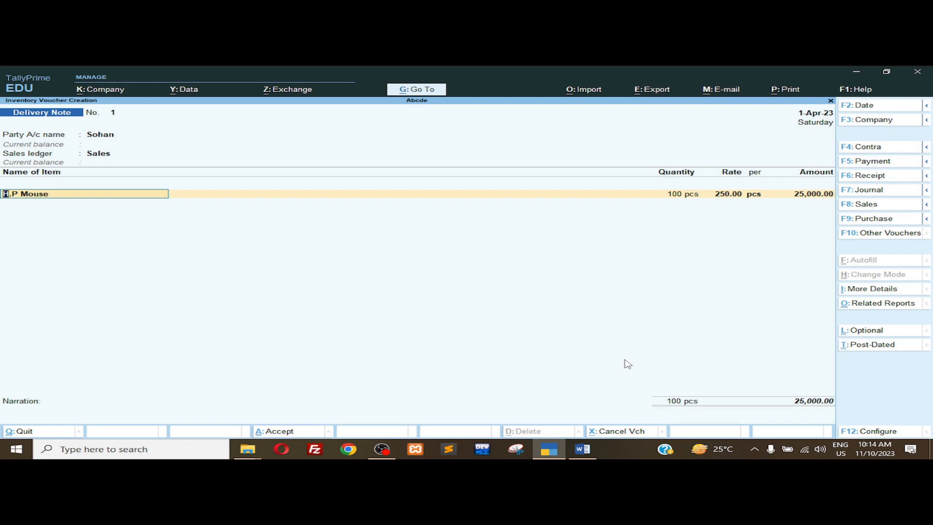
{"action": "key", "text": "Return"}
{"action": "key", "text": "Down"}
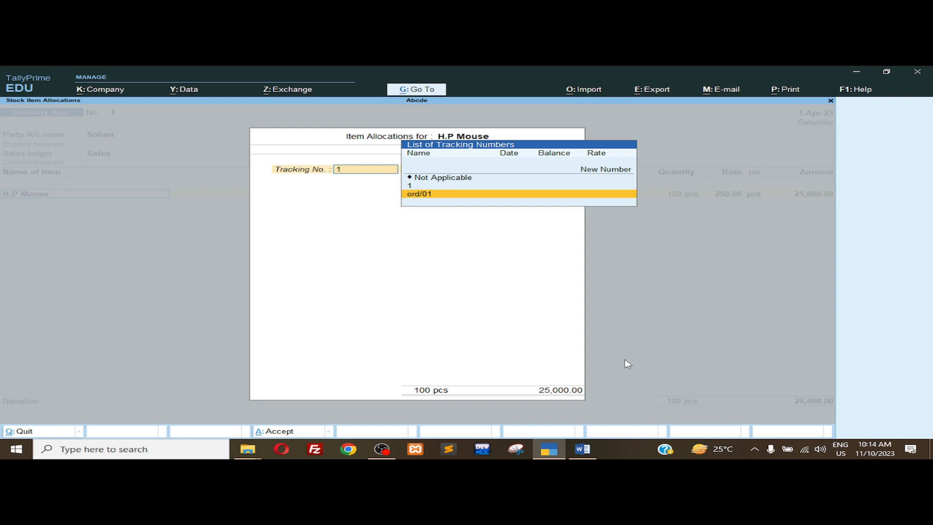
{"action": "key", "text": "Escape"}
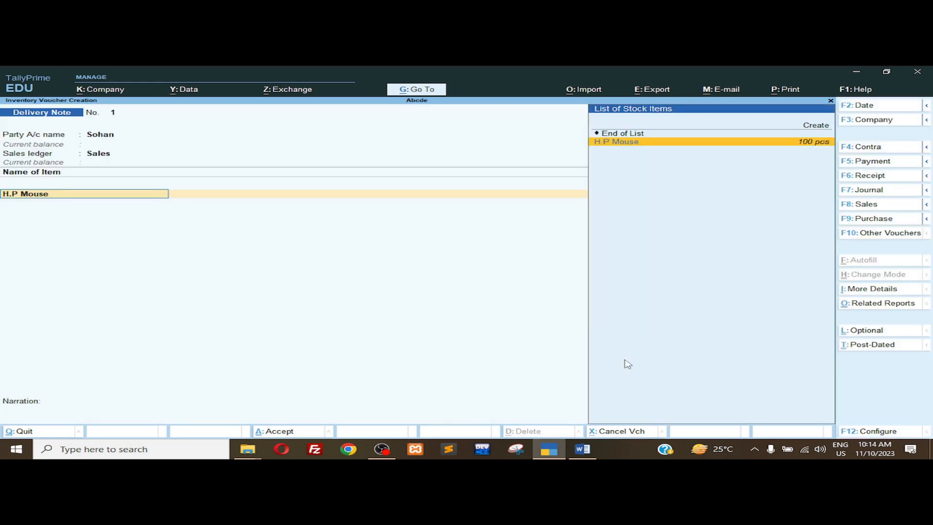
- Allocate the 100 pcs of H.P Mouse to the new tracking number Ch/01 against the linked sales order at rate 250
{"action": "key", "text": "Return"}
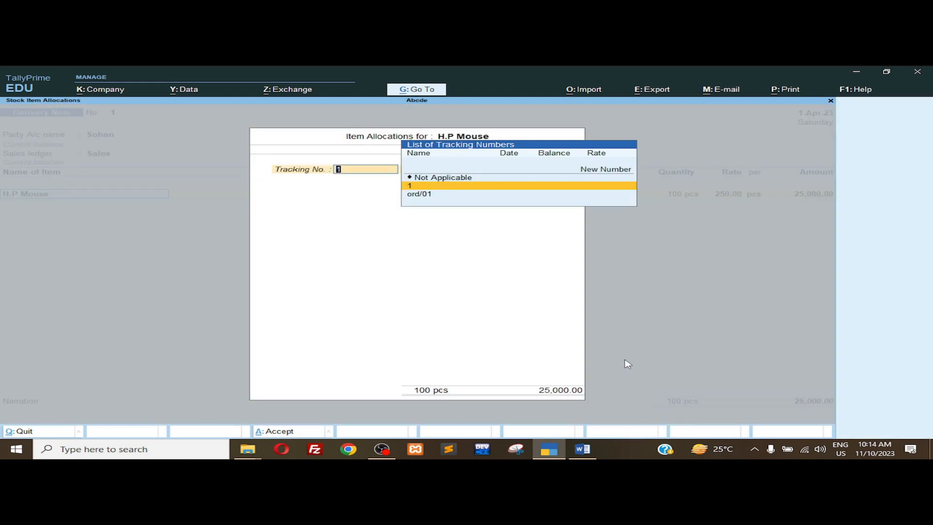
{"action": "type", "text": "Ch/0"}
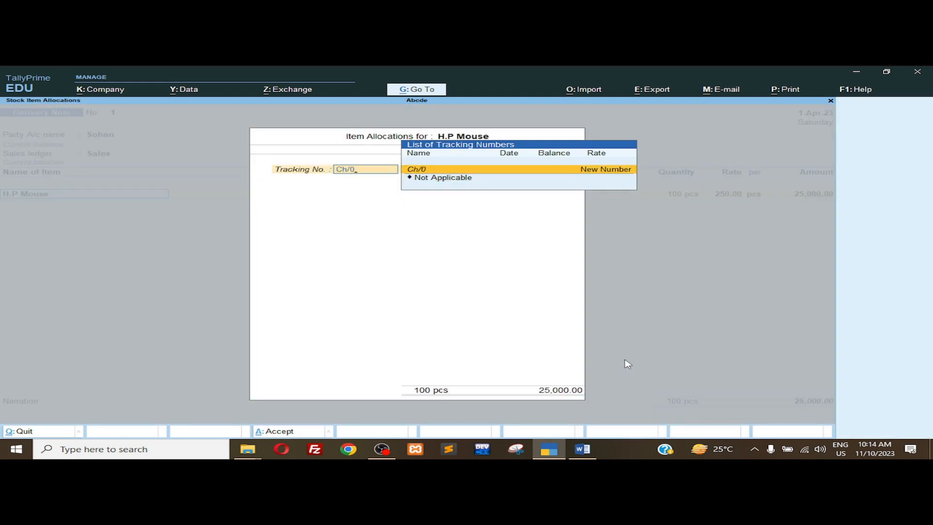
{"action": "key", "text": "Return"}
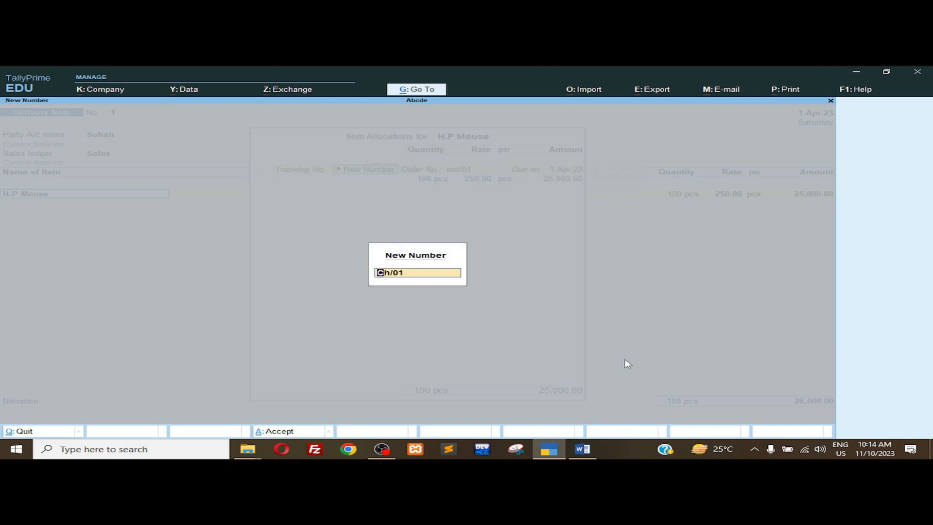
{"action": "key", "text": "Return"}
{"action": "key", "text": "Return"}
{"action": "key", "text": "Return"}
{"action": "key", "text": "Return"}
{"action": "key", "text": "Return"}
{"action": "key", "text": "Return"}
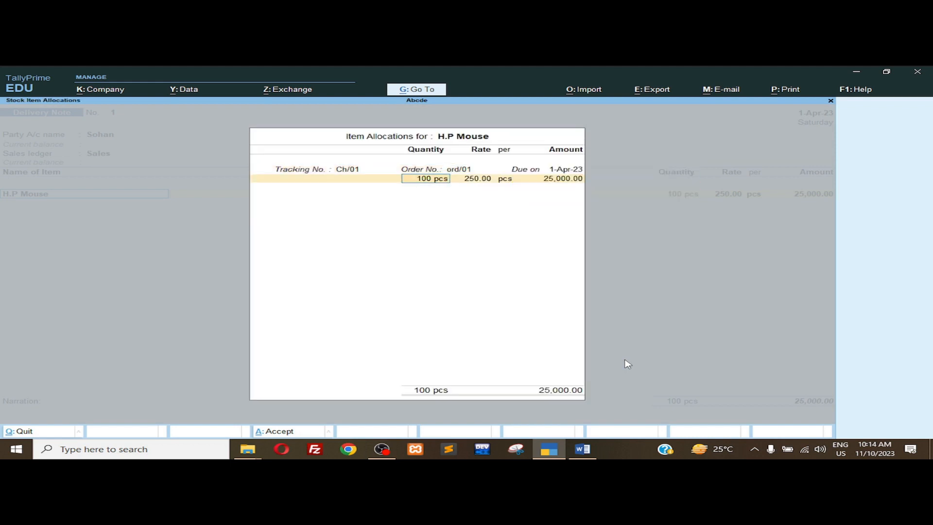
{"action": "key", "text": "Return"}
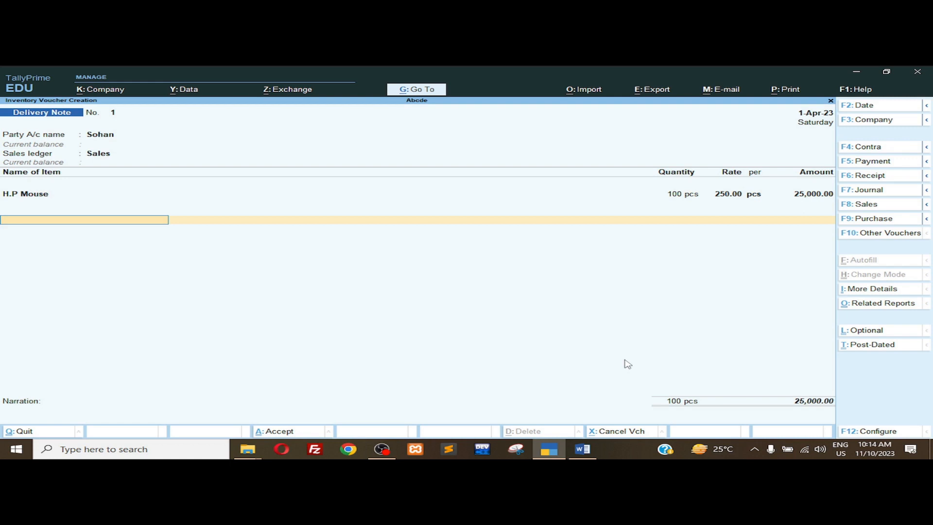
- End the item list, leave the narration empty and save the delivery note
{"action": "key", "text": "Return"}
{"action": "key", "text": "Return"}
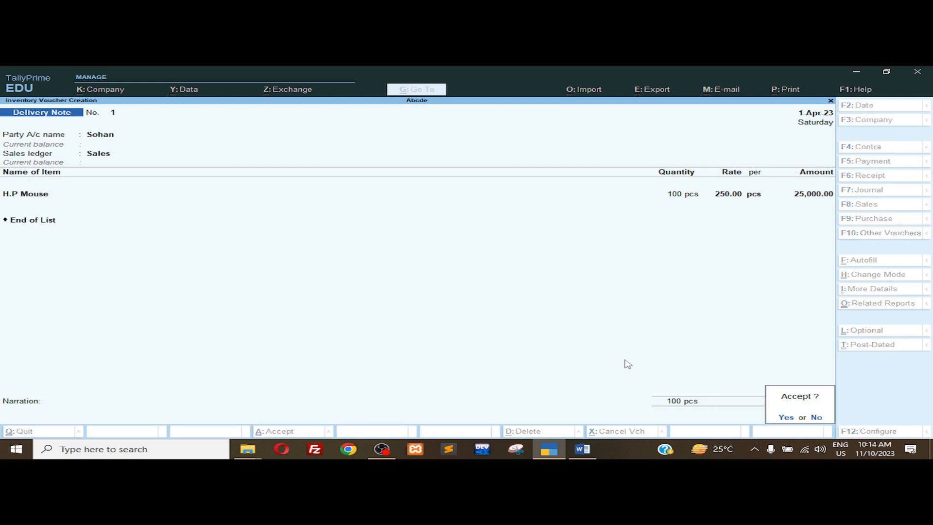
{"action": "key", "text": "Return"}
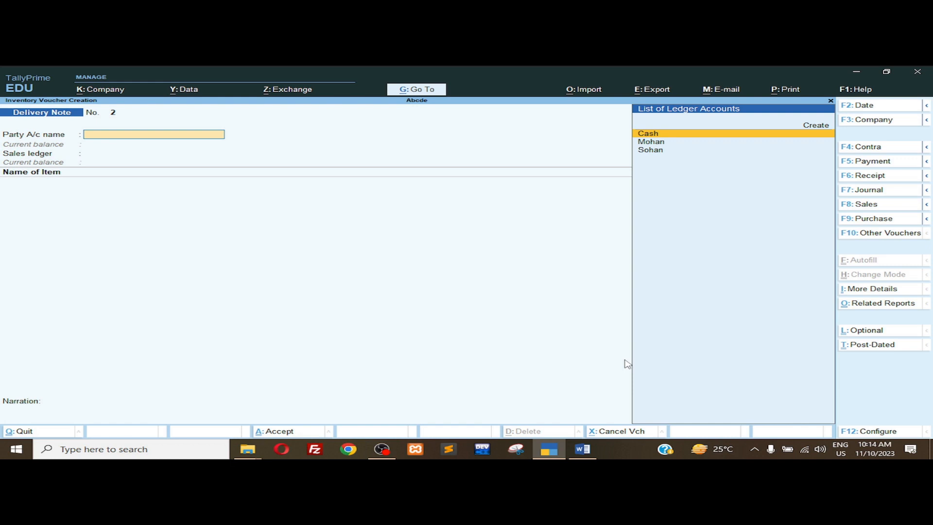
- Open a new Sales voucher and choose the delivery note's customer as its party account
{"action": "key", "text": "F8"}
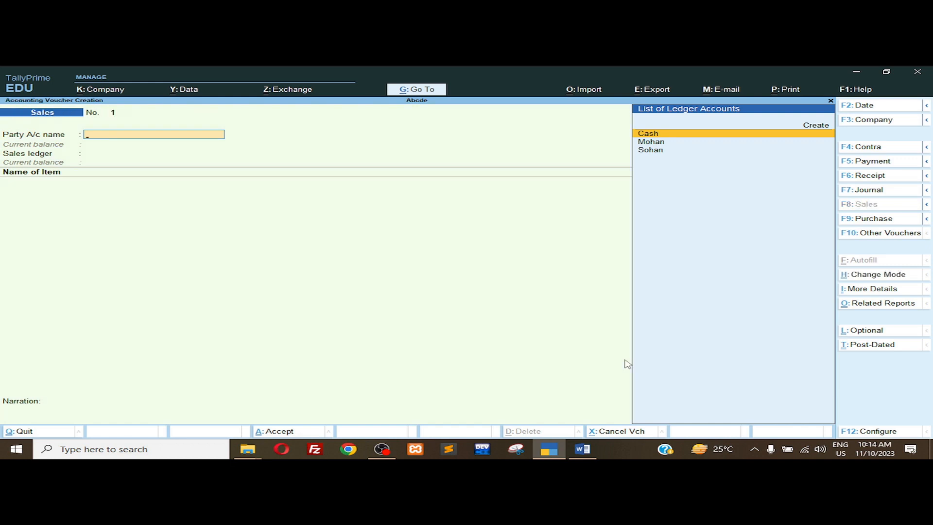
{"action": "key", "text": "Down"}
{"action": "key", "text": "Down"}
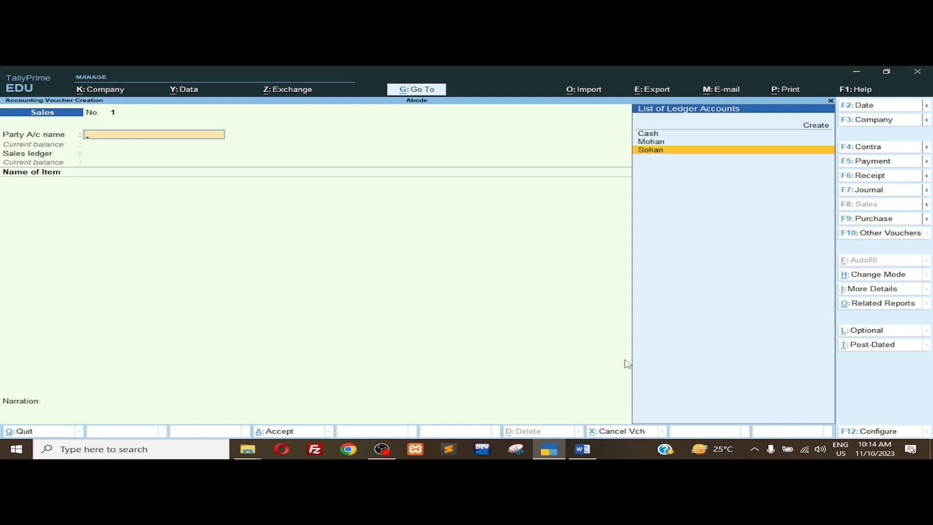
{"action": "key", "text": "Return"}
- Link the sales voucher to delivery note Ch/01, leaving the dispatch details blank and keeping the default party details
{"action": "key", "text": "Down"}
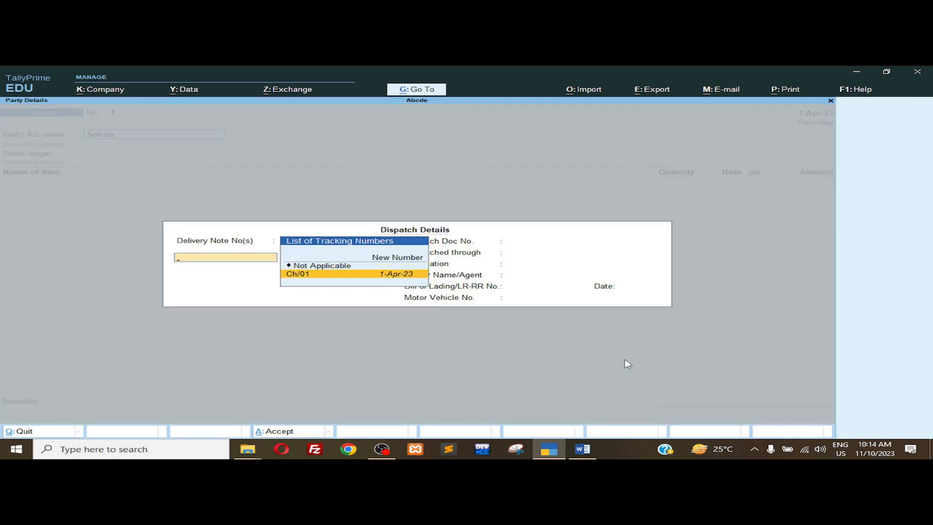
{"action": "key", "text": "Return"}
{"action": "key", "text": "Return"}
{"action": "key", "text": "Return"}
{"action": "key", "text": "Return"}
{"action": "key", "text": "Return"}
{"action": "key", "text": "Return"}
{"action": "key", "text": "Return"}
{"action": "key", "text": "Return"}
{"action": "key", "text": "Return"}
{"action": "key", "text": "Return"}
{"action": "key", "text": "Return"}
{"action": "key", "text": "Return"}
{"action": "key", "text": "Return"}
{"action": "key", "text": "Return"}
{"action": "key", "text": "Return"}
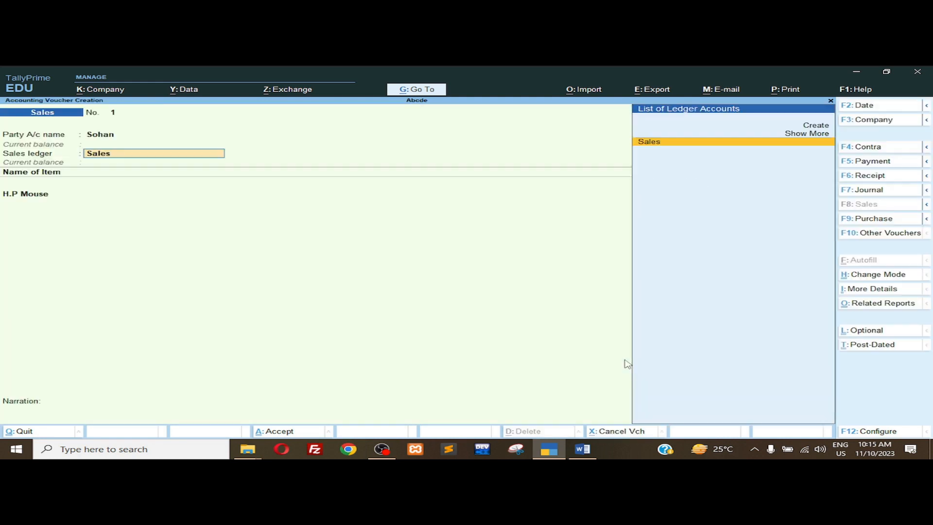
- Keep Sales as the sales ledger and allocate the 100 pcs of H.P Mouse against tracking number Ch/01
{"action": "key", "text": "Return"}
{"action": "key", "text": "Return"}
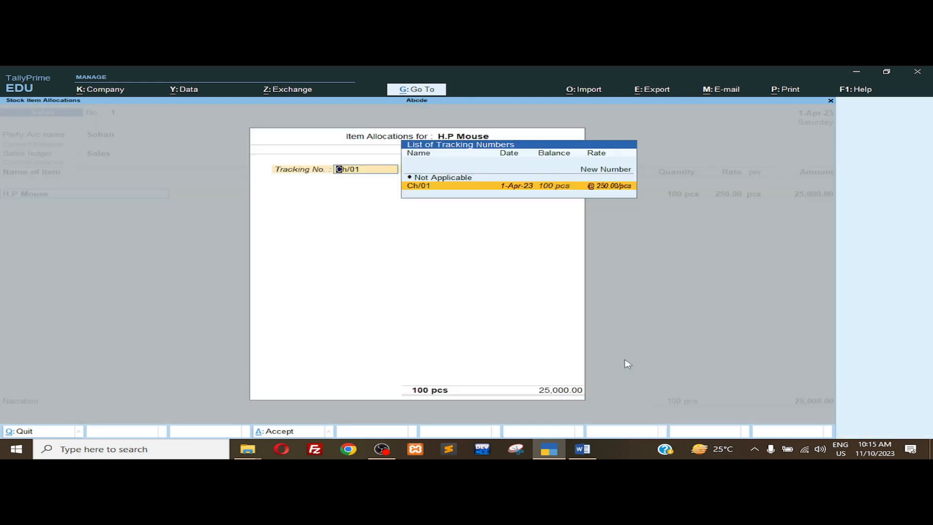
{"action": "key", "text": "Return"}
{"action": "key", "text": "Return"}
{"action": "key", "text": "Return"}
{"action": "key", "text": "Return"}
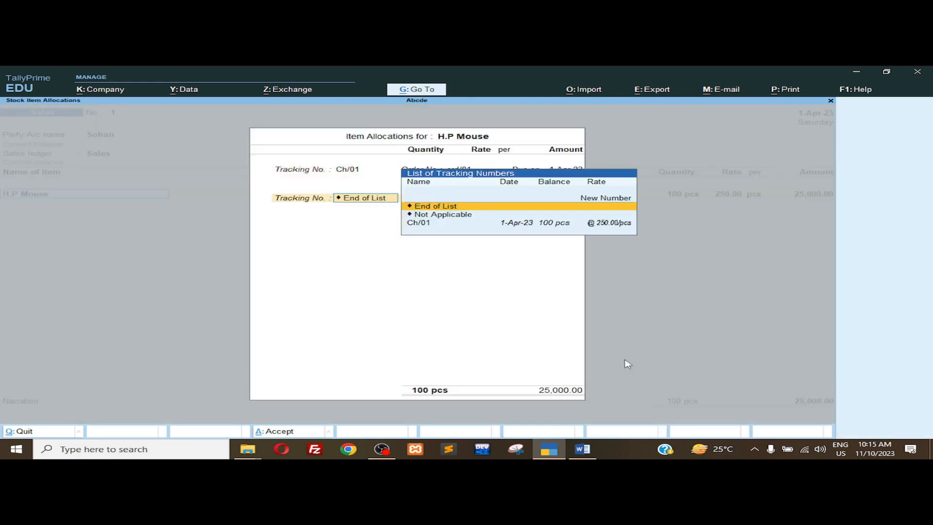
{"action": "key", "text": "Return"}
- End the sales voucher's item list, leave the narration empty and save the voucher
{"action": "key", "text": "Return"}
{"action": "key", "text": "Return"}
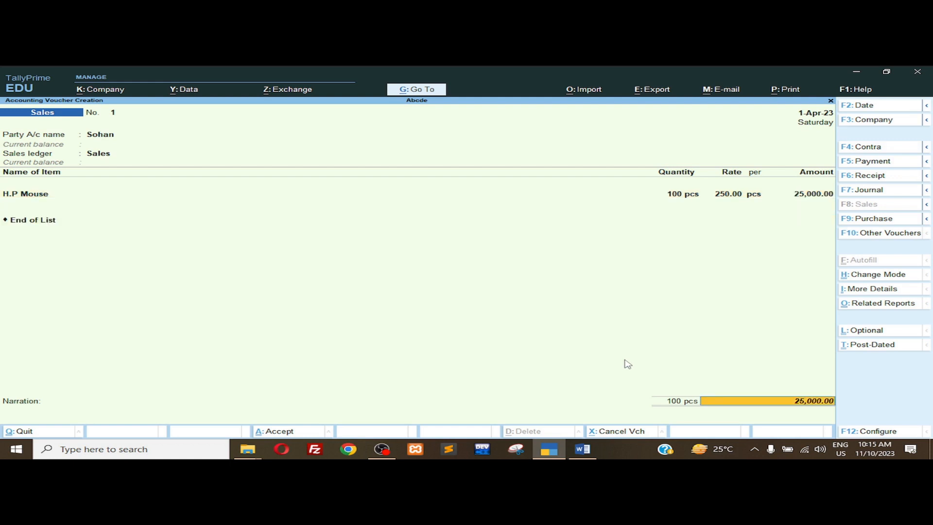
{"action": "key", "text": "Return"}
{"action": "key", "text": "Return"}
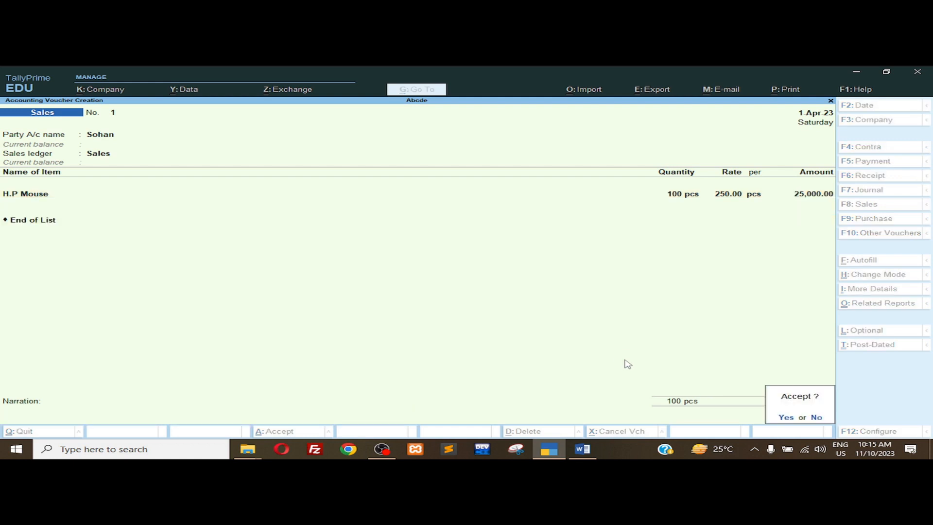
{"action": "key", "text": "Return"}
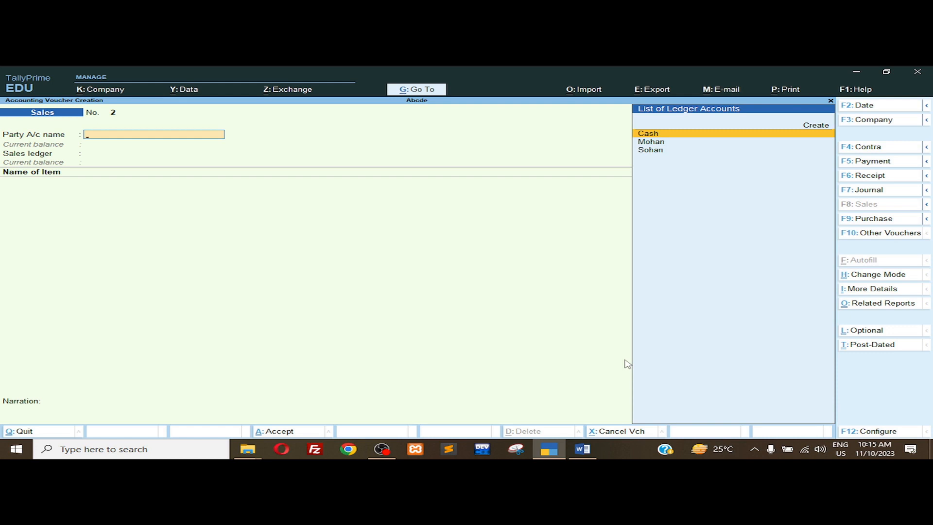
- Open a new Receipt voucher and choose the same customer as the credited ledger
{"action": "key", "text": "F6"}
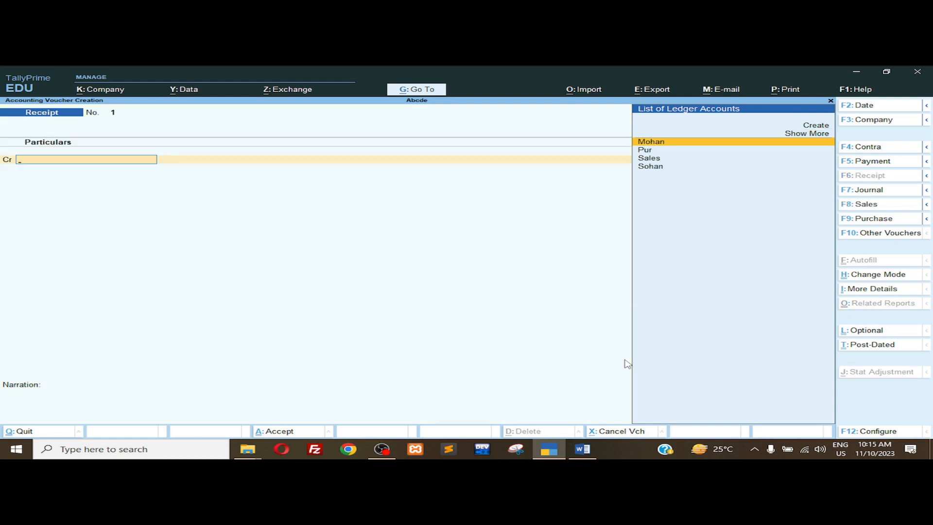
{"action": "key", "text": "Down"}
{"action": "key", "text": "Down"}
{"action": "key", "text": "Down"}
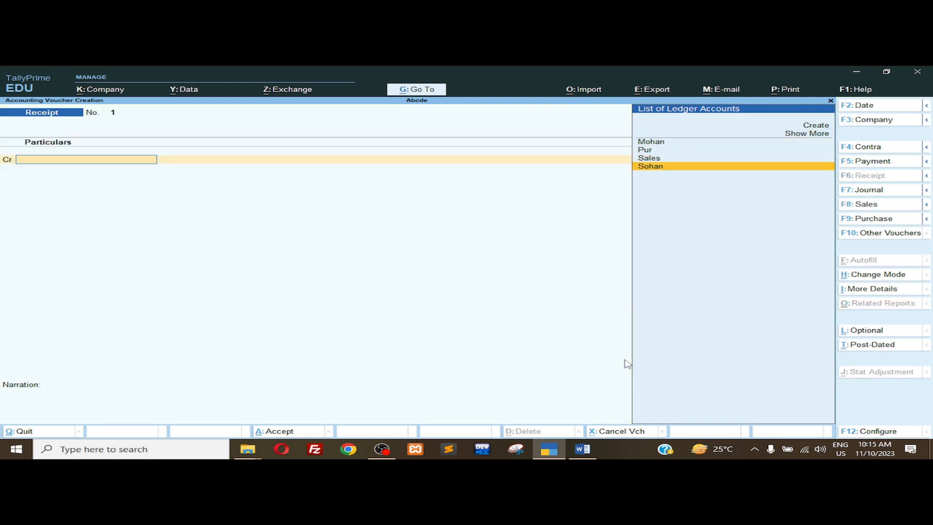
{"action": "key", "text": "Return"}
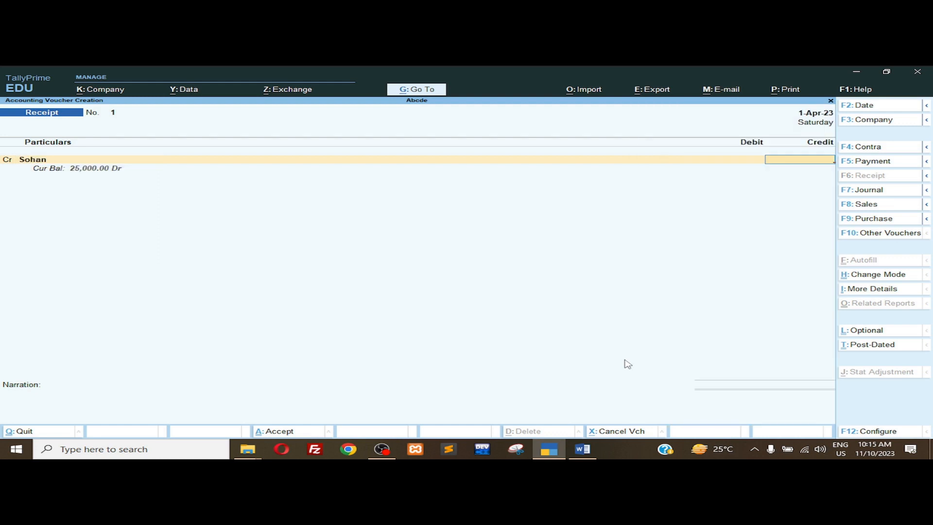
- Credit the customer with 25,000 and settle the amount against bill reference 1
{"action": "type", "text": "25000"}
{"action": "key", "text": "Return"}
{"action": "key", "text": "Return"}
{"action": "key", "text": "Return"}
{"action": "key", "text": "Return"}
{"action": "key", "text": "Return"}
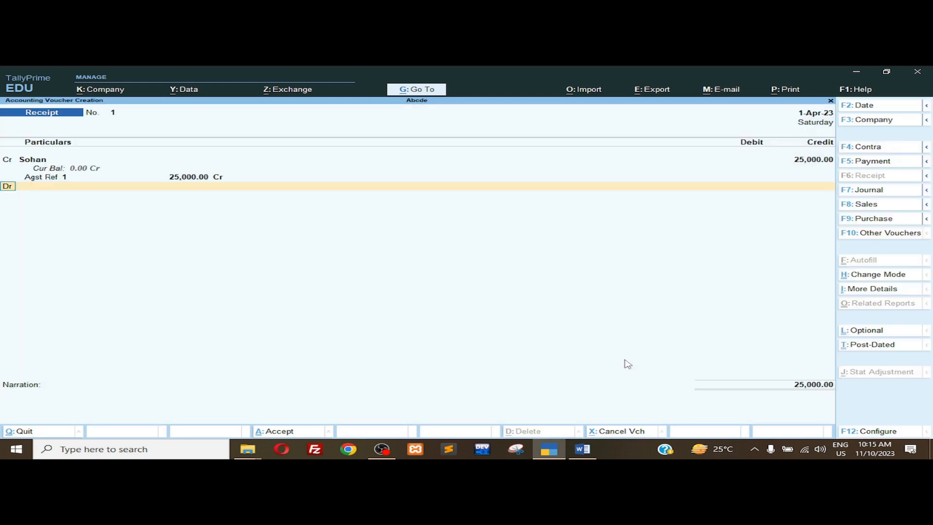
- Debit Cash with 25,000, leave the narration empty and save the receipt
{"action": "key", "text": "Return"}
{"action": "key", "text": "Return"}
{"action": "key", "text": "Return"}
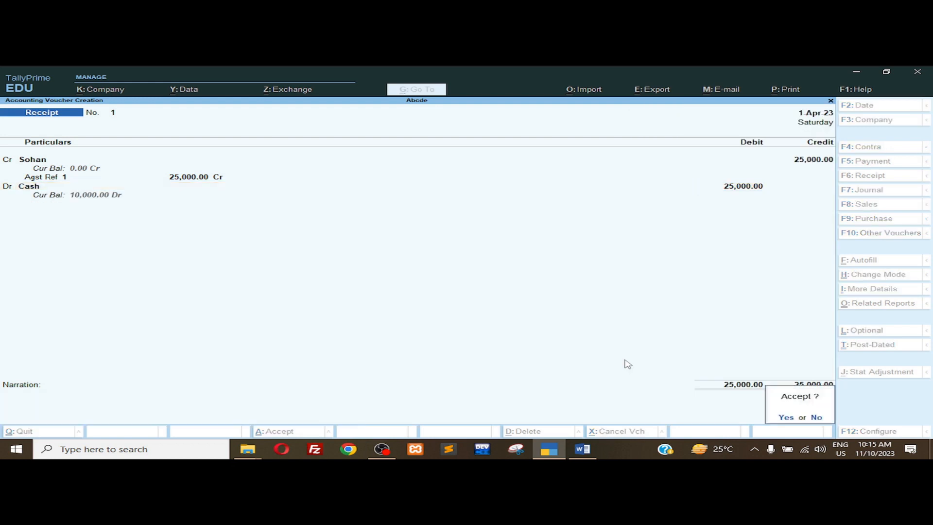
{"action": "key", "text": "Return"}
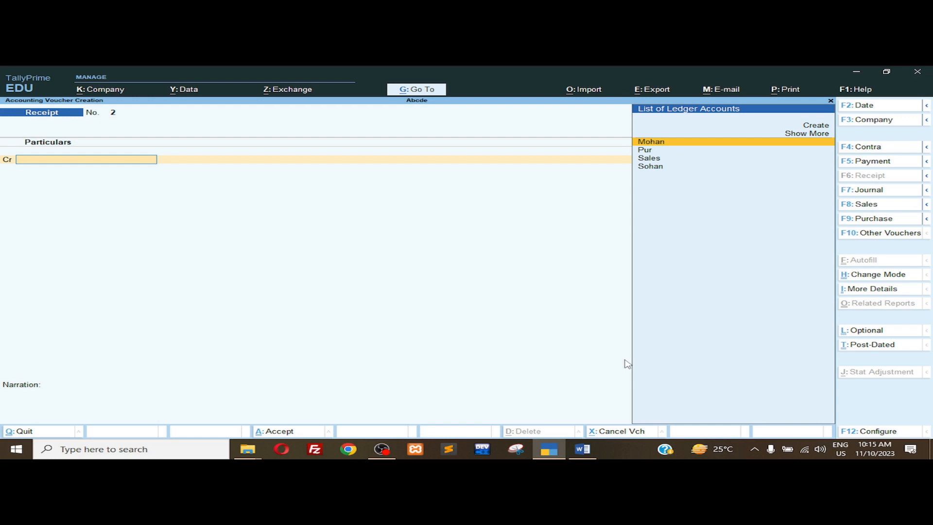
- Leave voucher entry and open the saved H.P Mouse Delivery Note from the Day Book
{"action": "key", "text": "Escape"}
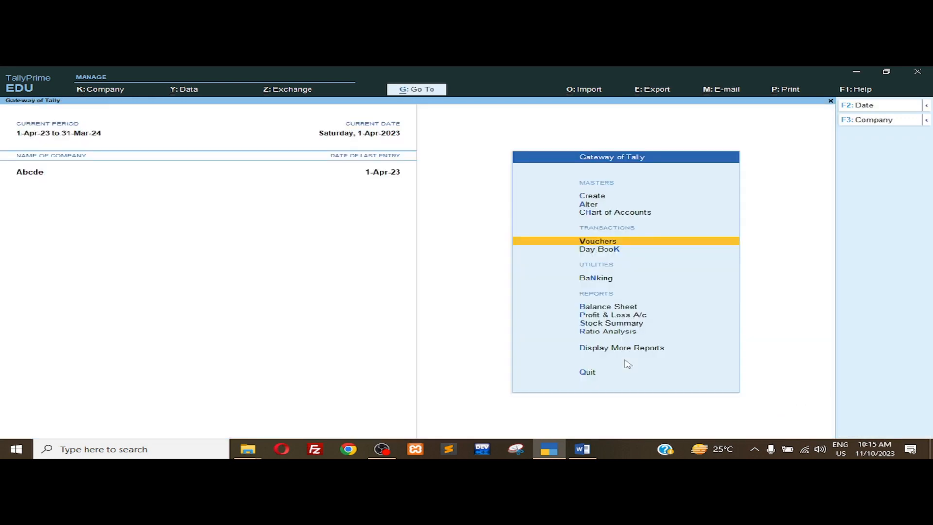
{"action": "key", "text": "Down"}
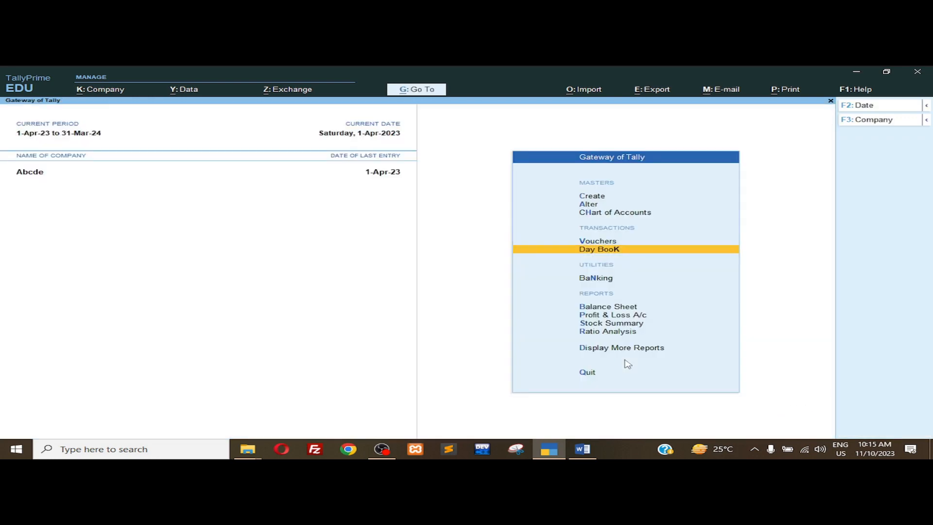
{"action": "key", "text": "Return"}
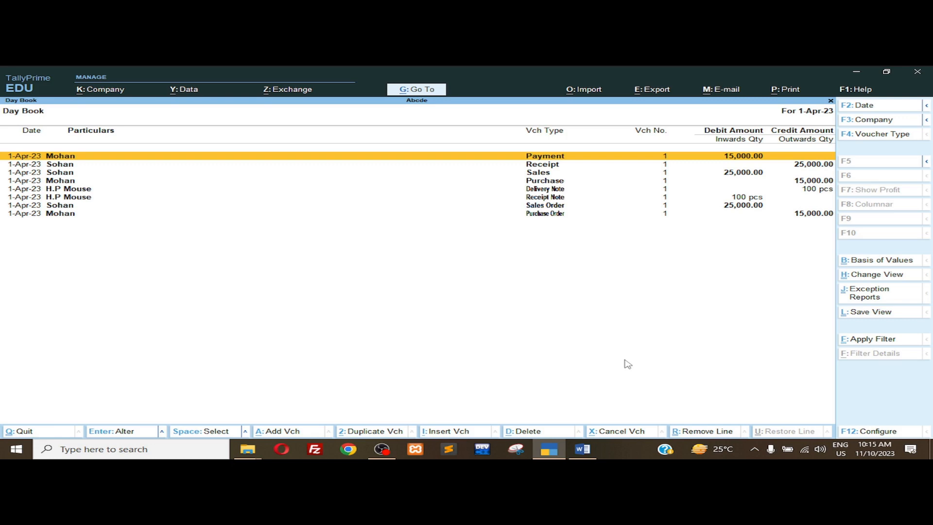
{"action": "key", "text": "Down"}
{"action": "key", "text": "Down"}
{"action": "key", "text": "Down"}
{"action": "key", "text": "Down"}
{"action": "key", "text": "Return"}
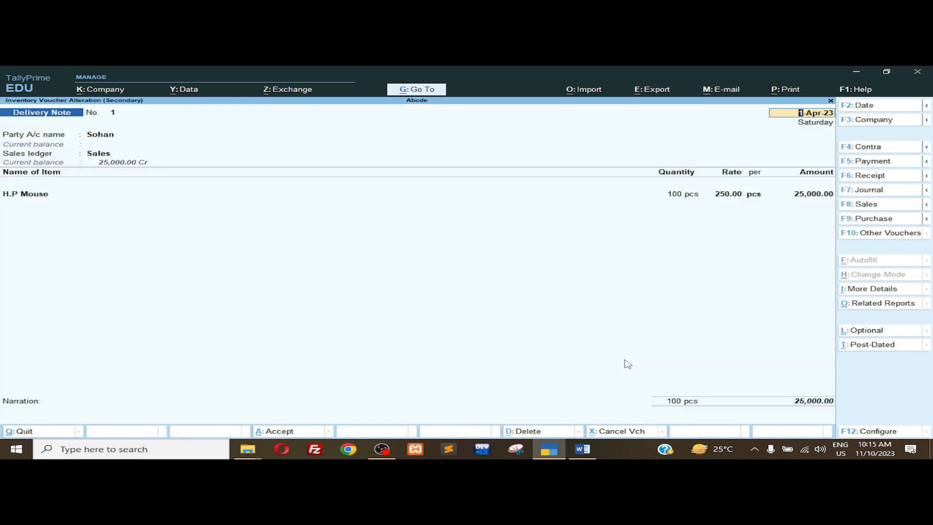
- Show the delivery note's print preview and zoom in to examine its order, party and item details
{"action": "key", "text": "alt+p"}
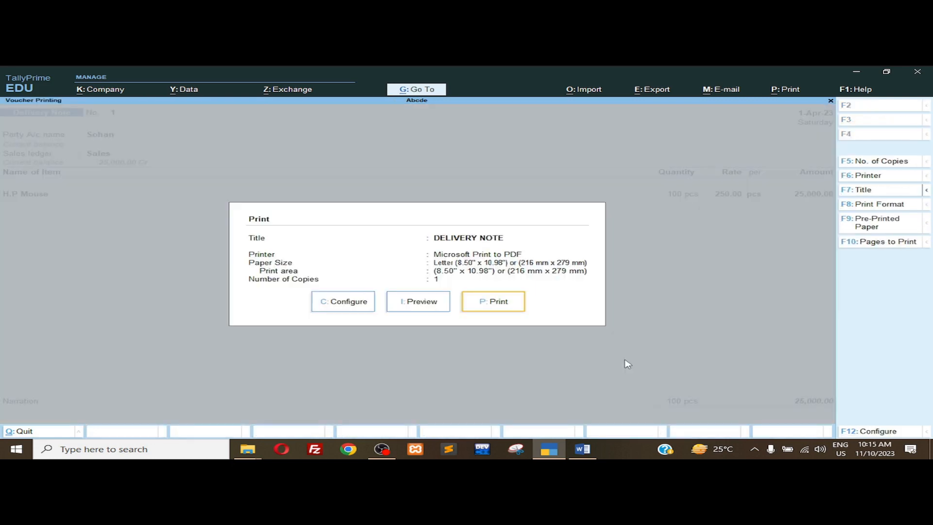
{"action": "key", "text": "i"}
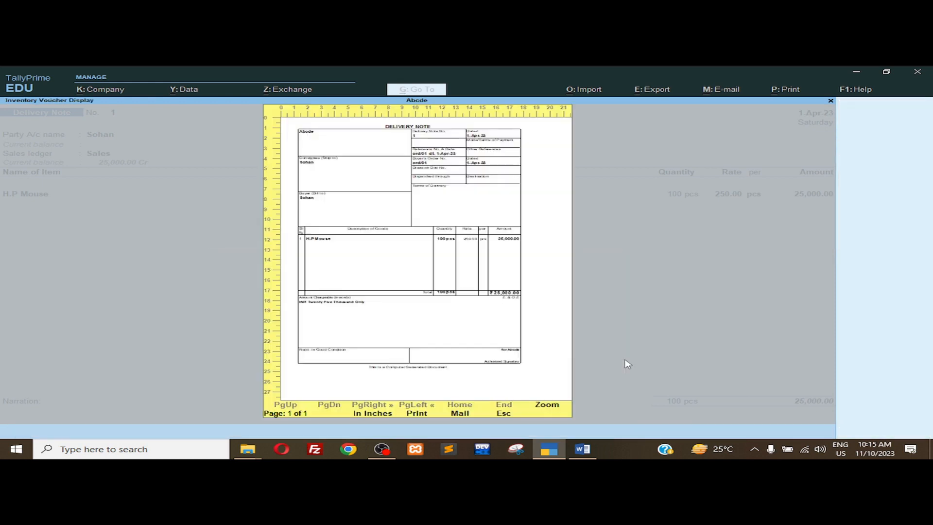
{"action": "key", "text": "alt+z"}
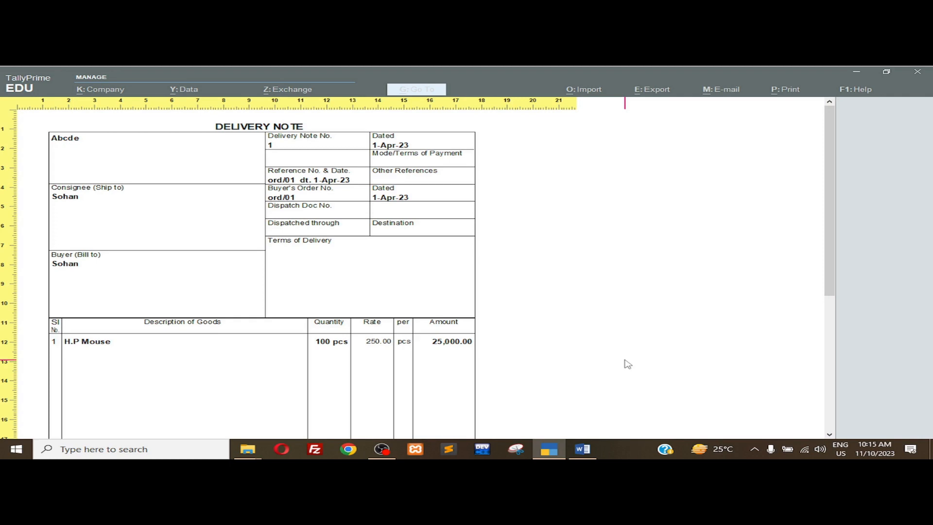
- Switch to Word and review the delivery note voucher notes on enabling, passing and reporting
{"action": "left_click", "coordinate": [583, 449]}
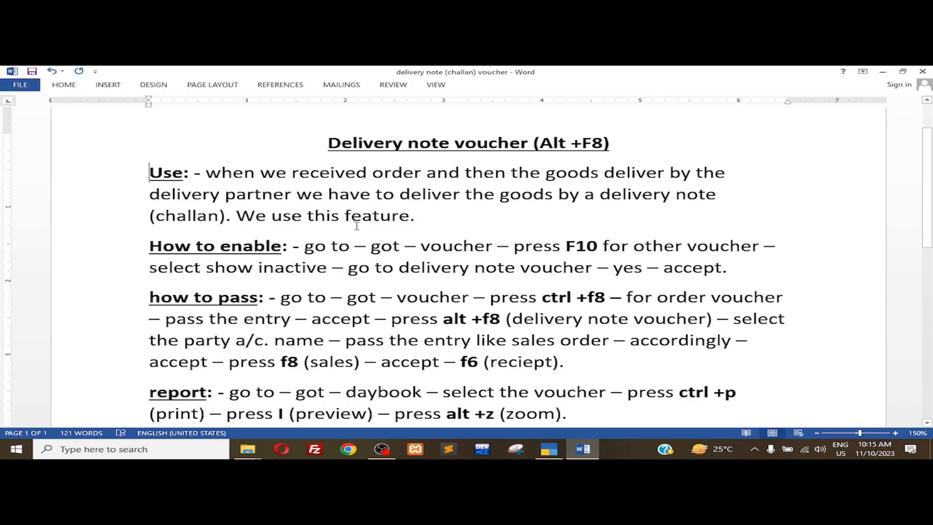
{"action": "scroll", "coordinate": [449, 279], "scroll_direction": "down", "scroll_amount": 2}
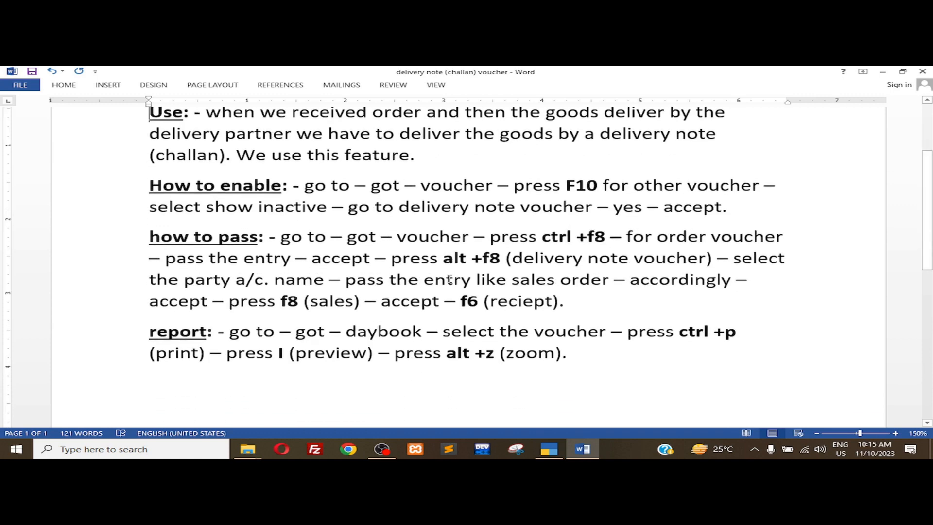
{"action": "scroll", "coordinate": [450, 279], "scroll_direction": "up", "scroll_amount": 2}
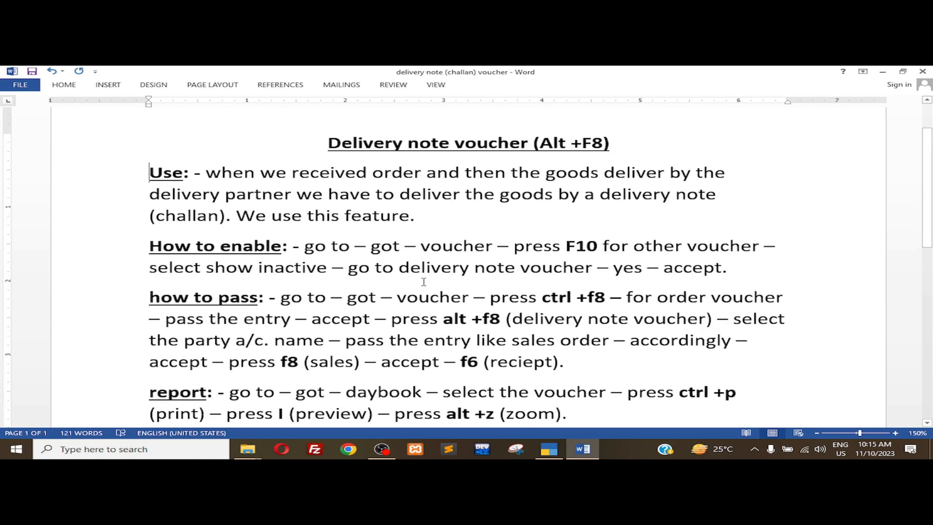